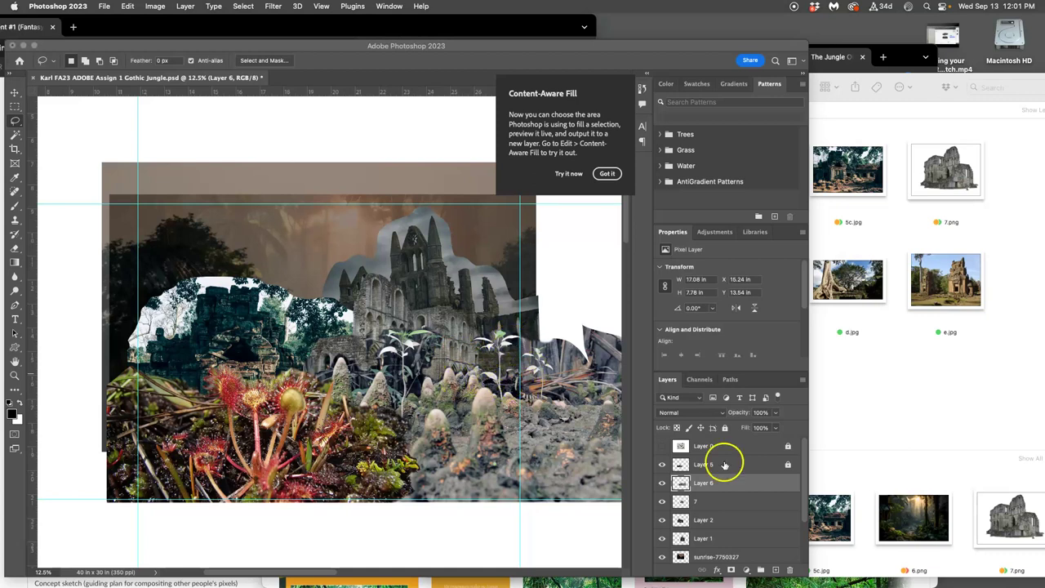
Toggle Layer 5 and the mushroom layer off and back on to see what lies beneath
left_click(663, 482)
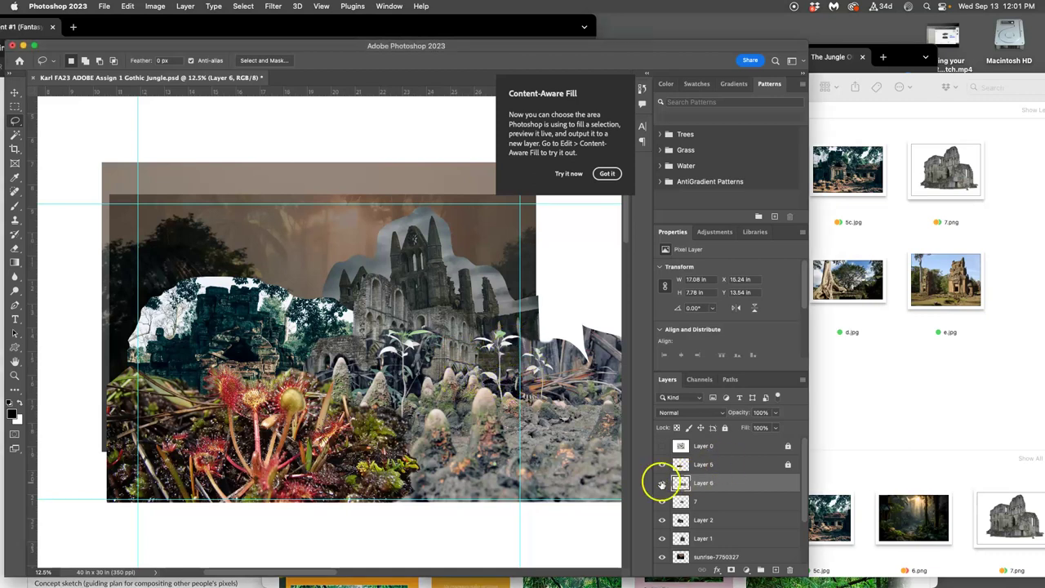
left_click(661, 483)
left_click(661, 464)
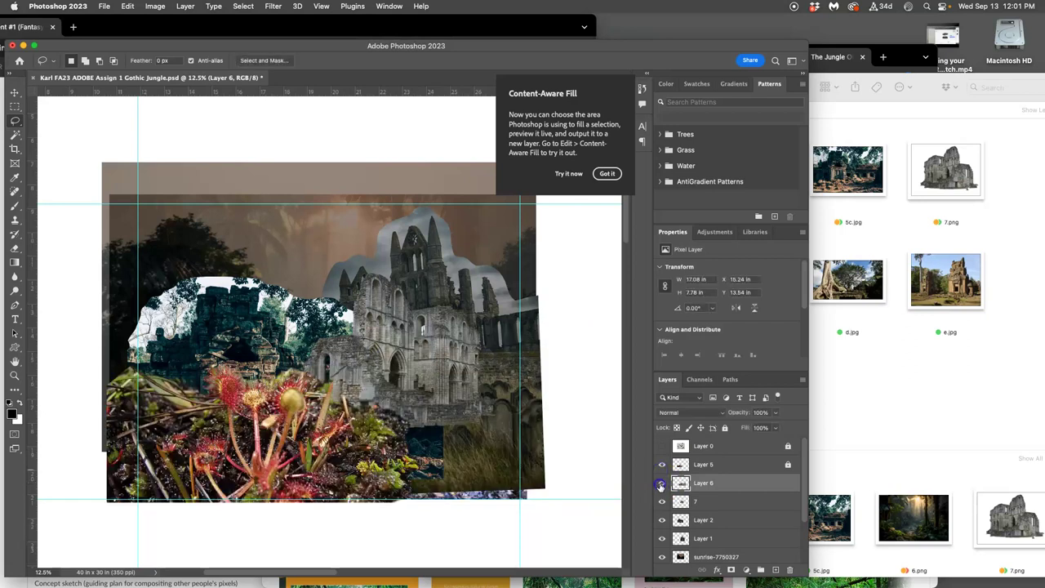
left_click(661, 464)
left_click(661, 483)
Hide Layer 7, Layer 2, Layer 1, the sunrise sky layer and jungle layer 6
left_click(661, 501)
left_click(661, 520)
left_click(661, 538)
left_click(661, 556)
scroll(680, 514, "down", 3)
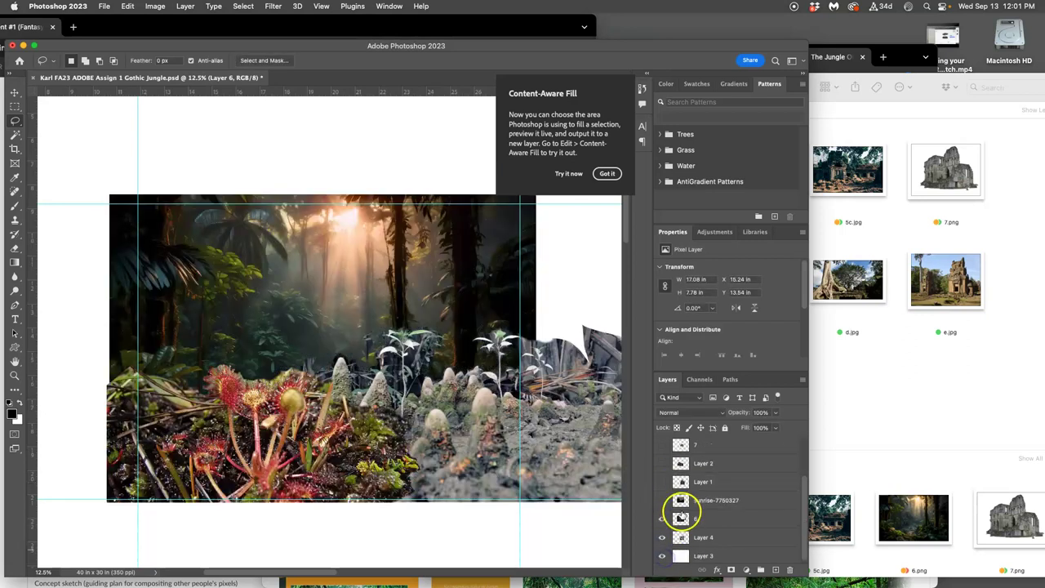
left_click(661, 517)
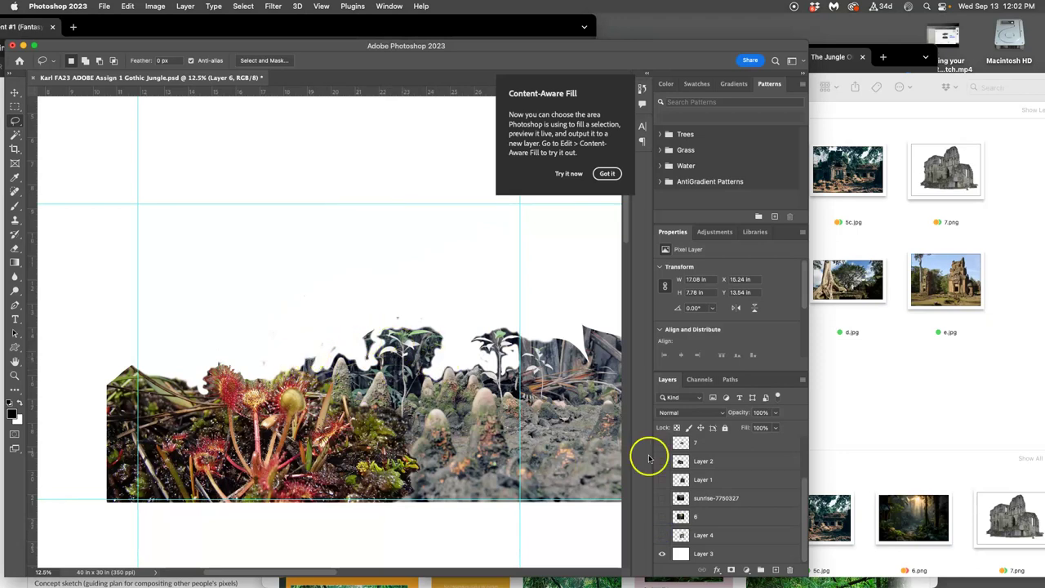
With the Eraser, remove the dark forest edge and specks beside the mushrooms
scroll(394, 414, "up", 3)
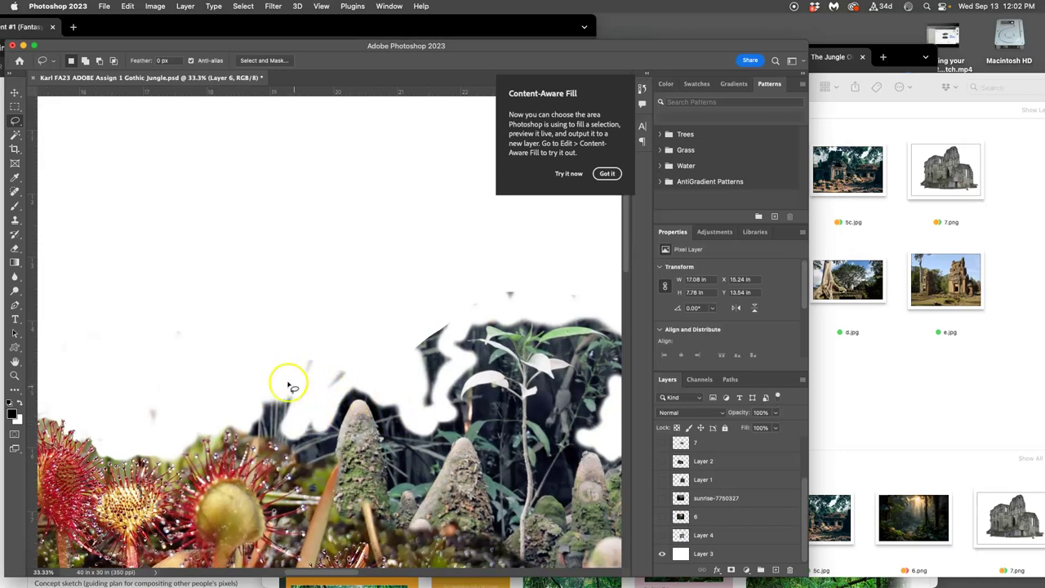
left_click(14, 250)
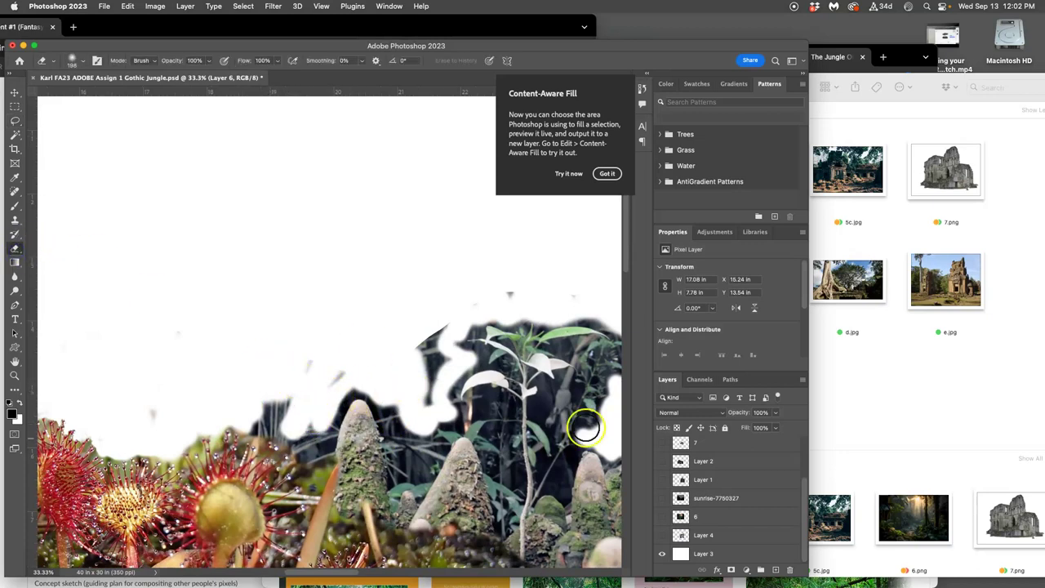
scroll(732, 485, "up", 3)
left_click(290, 397)
mouse_move(290, 397)
left_mouse_down()
mouse_move(263, 401)
mouse_move(242, 422)
left_mouse_up()
left_click_drag(350, 366, 302, 422)
mouse_move(371, 342)
left_mouse_down()
mouse_move(422, 342)
mouse_move(428, 330)
mouse_move(427, 387)
left_mouse_up()
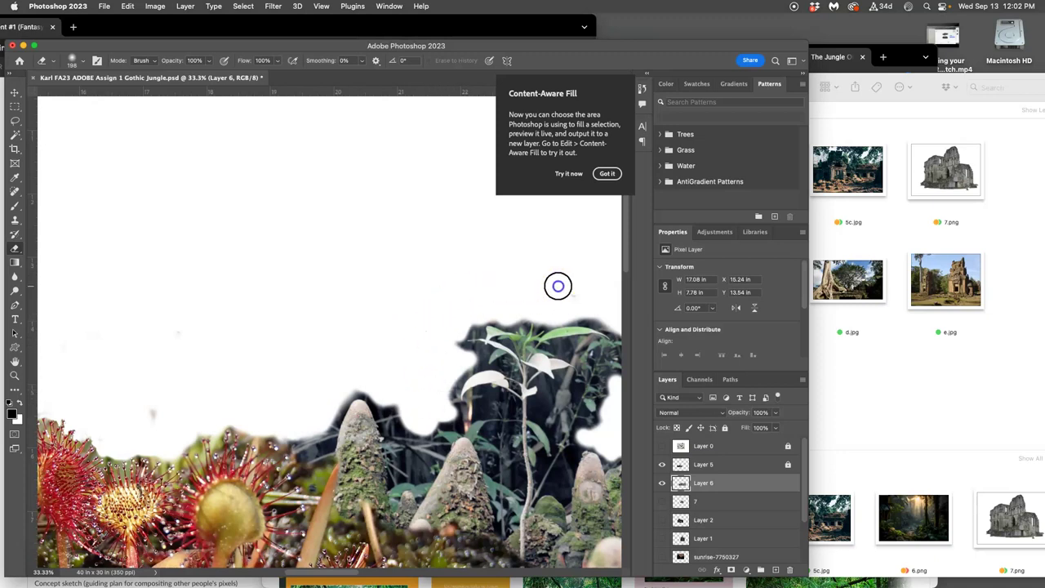
Erase dark background at the blob's top edge and beside the plant, undoing one stray stroke
left_click(489, 349)
scroll(482, 351, "right", 1)
scroll(480, 351, "right", 5)
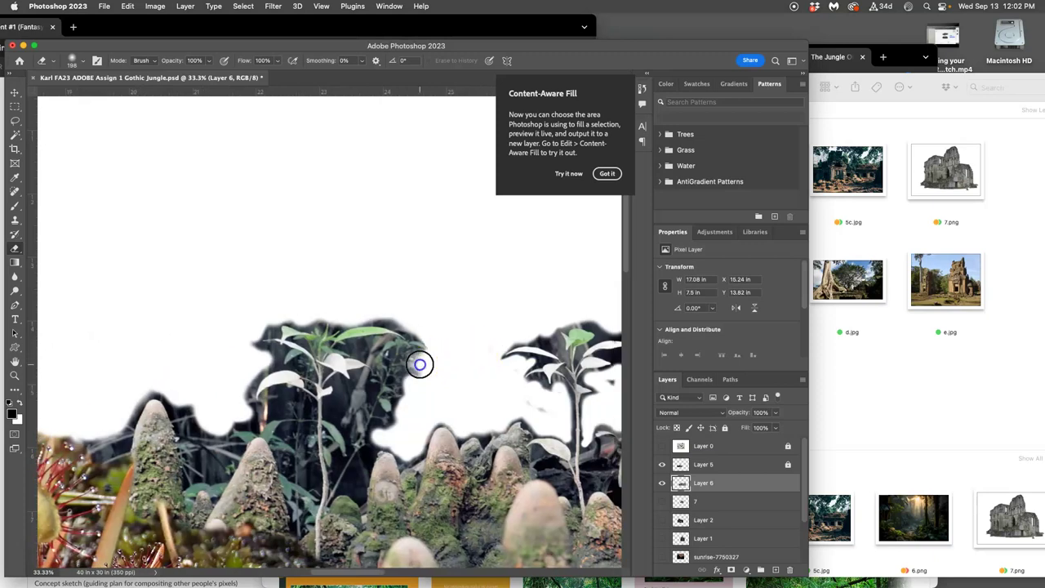
left_click_drag(419, 369, 392, 411)
key("super+z")
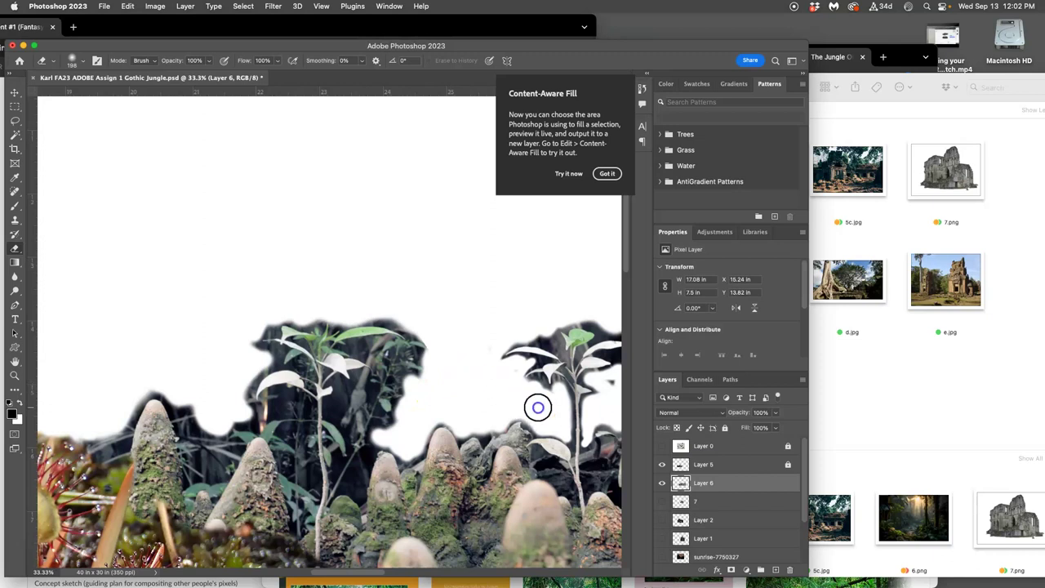
Erase the dark background behind the right-hand plant and the fringe above the sundews
left_click(479, 377)
scroll(479, 377, "right", 2)
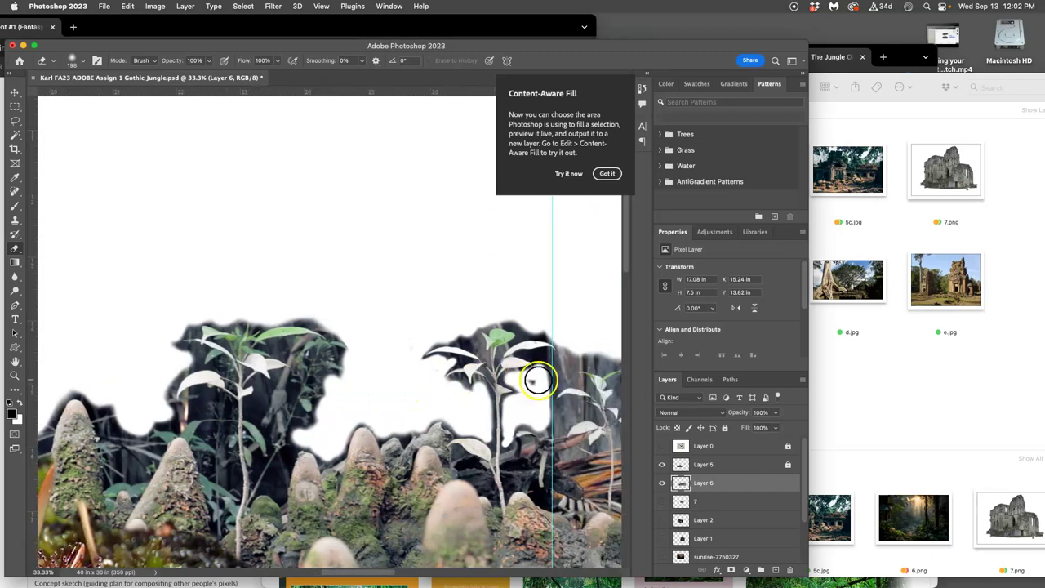
left_click_drag(555, 370, 577, 358)
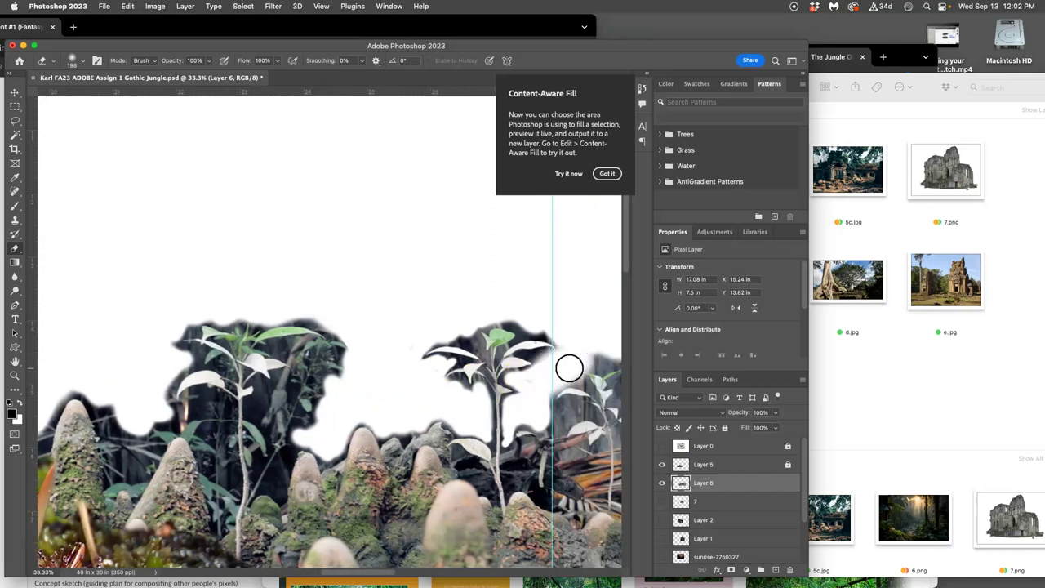
scroll(397, 354, "left", 5)
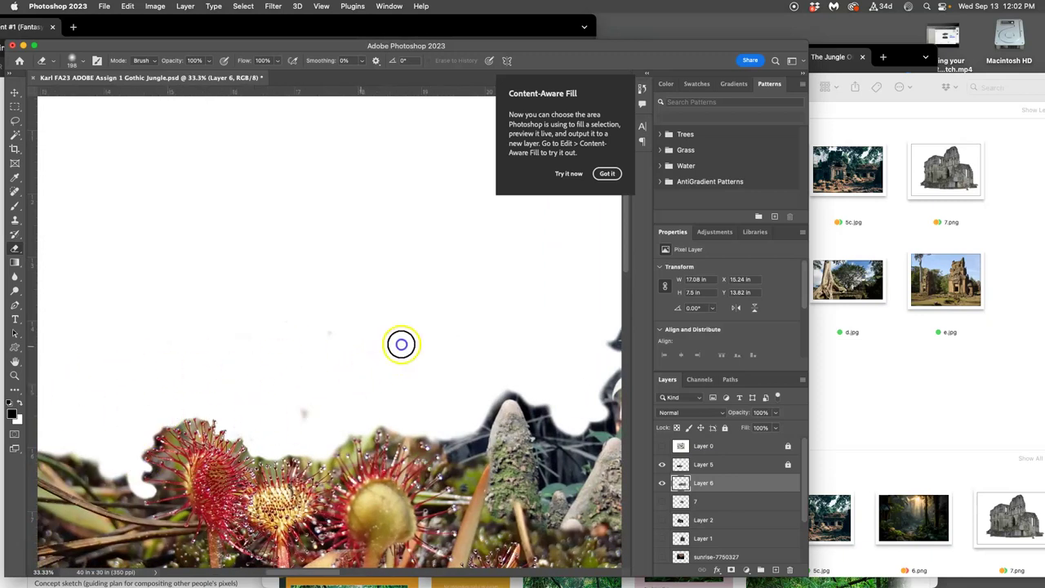
scroll(226, 359, "down", 5)
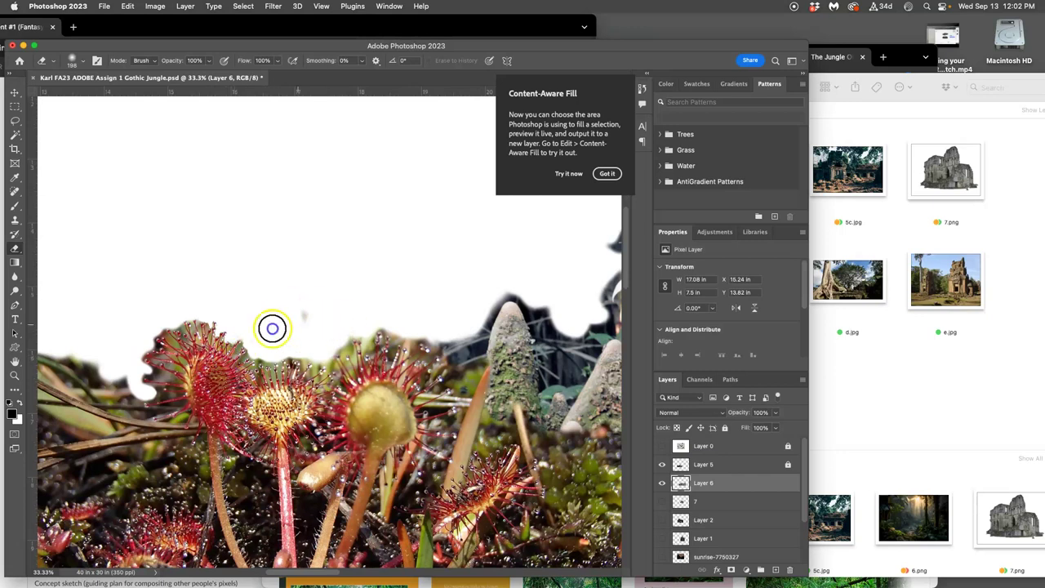
left_click_drag(269, 359, 334, 367)
left_click(727, 465)
Unlock Layer 5 and erase the dark fringe along its grass edge
left_click(725, 427)
scroll(256, 308, "left", 10)
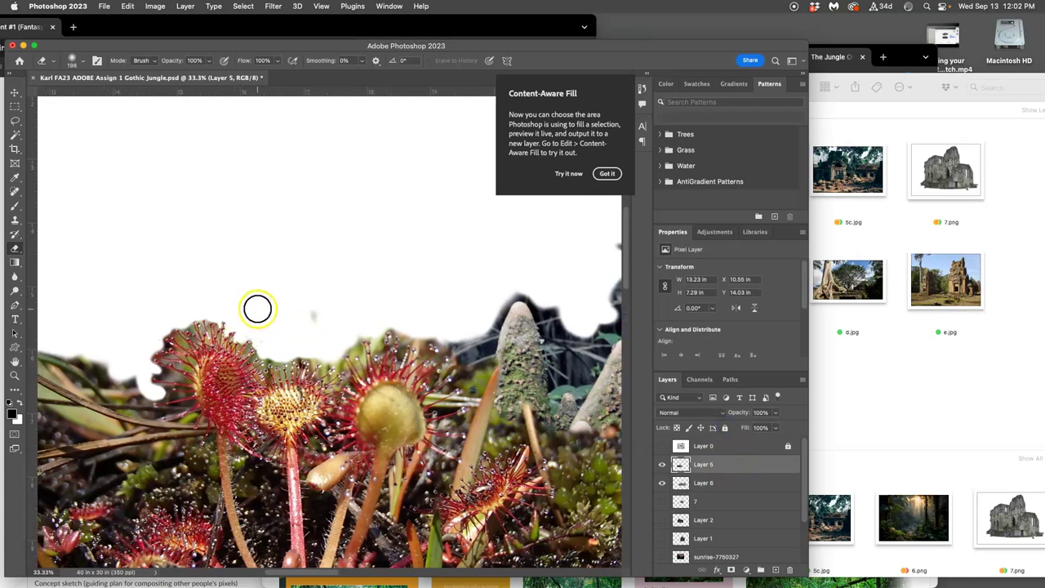
scroll(255, 309, "right", 2)
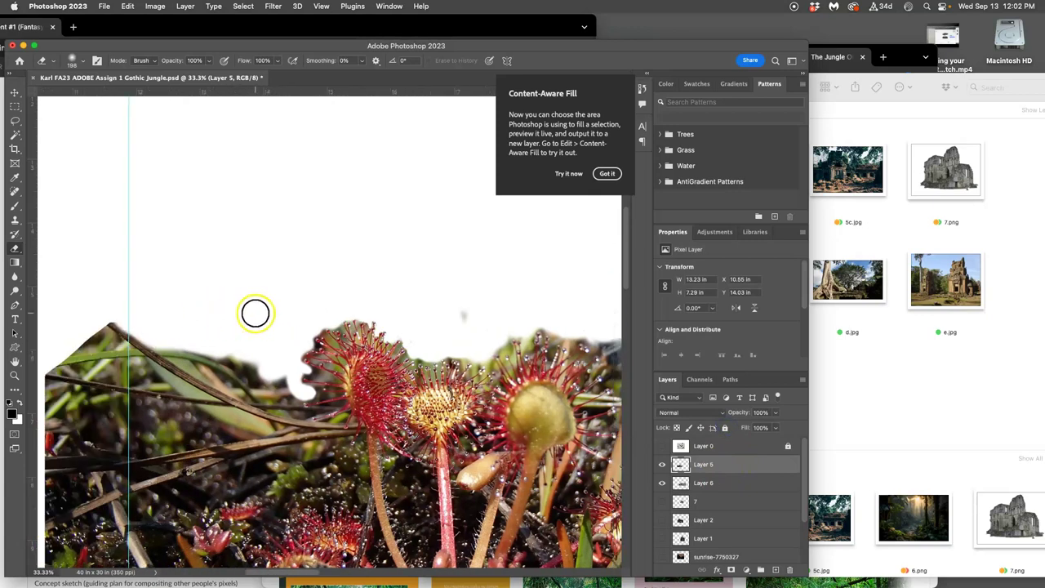
mouse_move(273, 362)
left_mouse_down()
mouse_move(222, 338)
mouse_move(282, 374)
left_mouse_up()
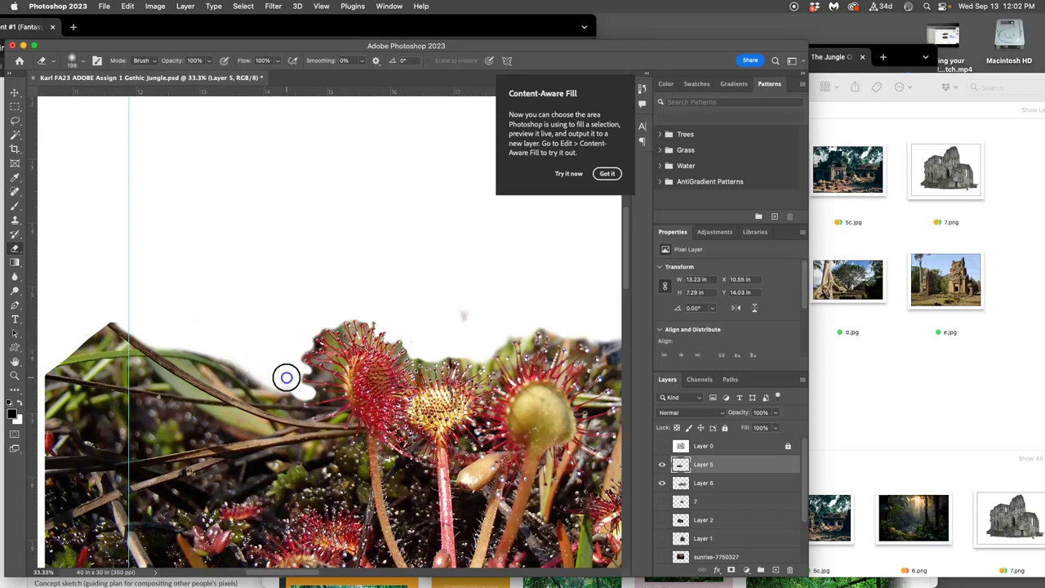
scroll(385, 311, "right", 5)
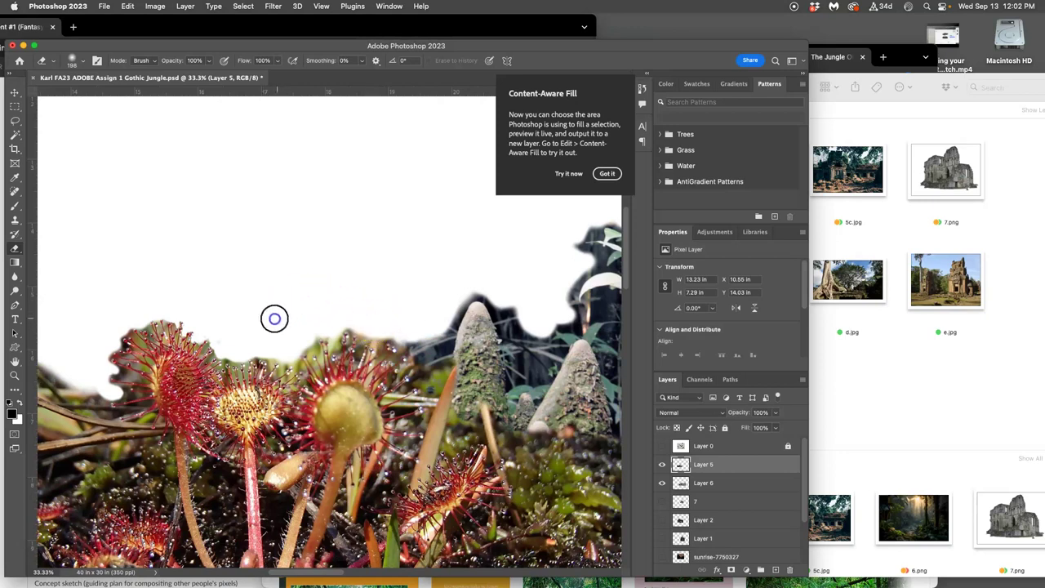
scroll(350, 284, "right", 3)
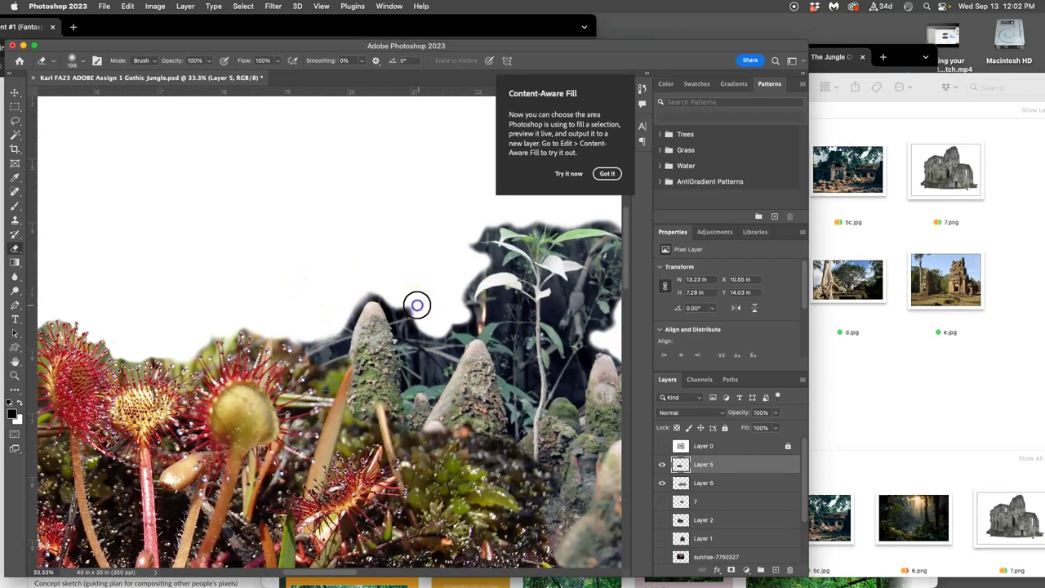
On Layer 6, erase the dark edge behind the mossy spire, undoing an accidental lock
left_click(712, 482)
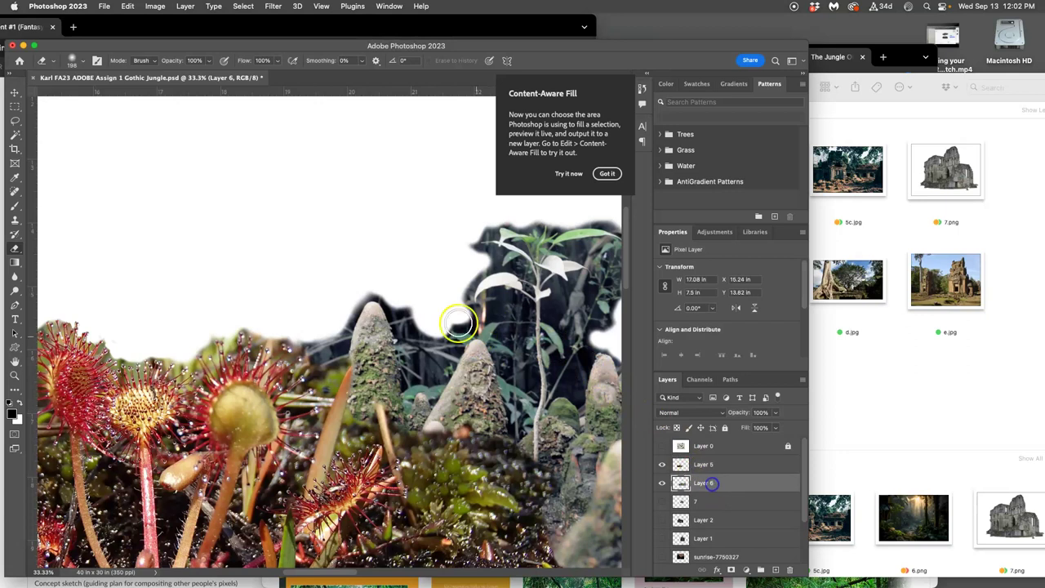
mouse_move(415, 303)
left_mouse_down()
mouse_move(406, 301)
mouse_move(429, 324)
left_mouse_up()
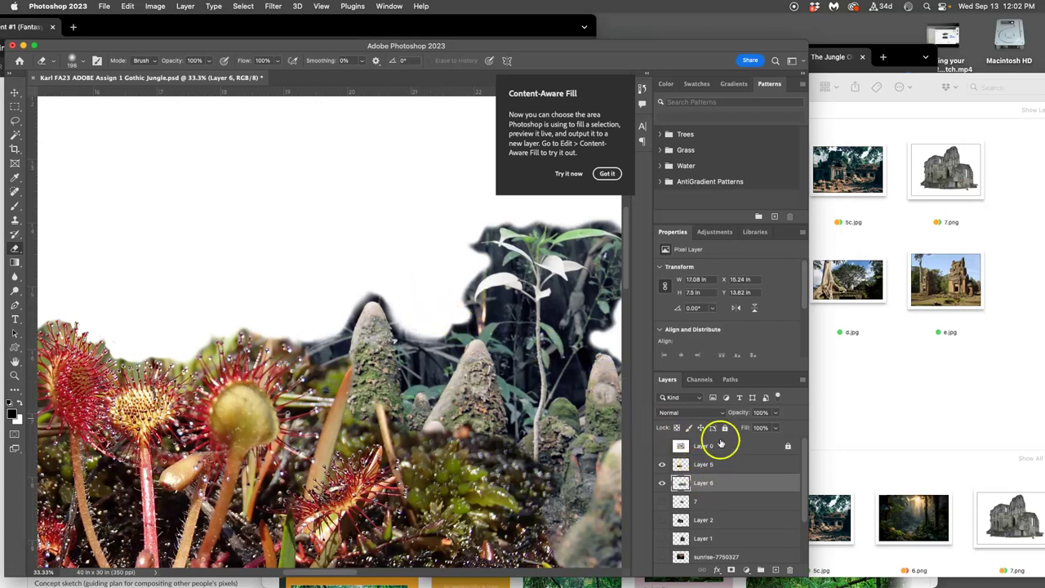
left_click(722, 429)
left_click(456, 320)
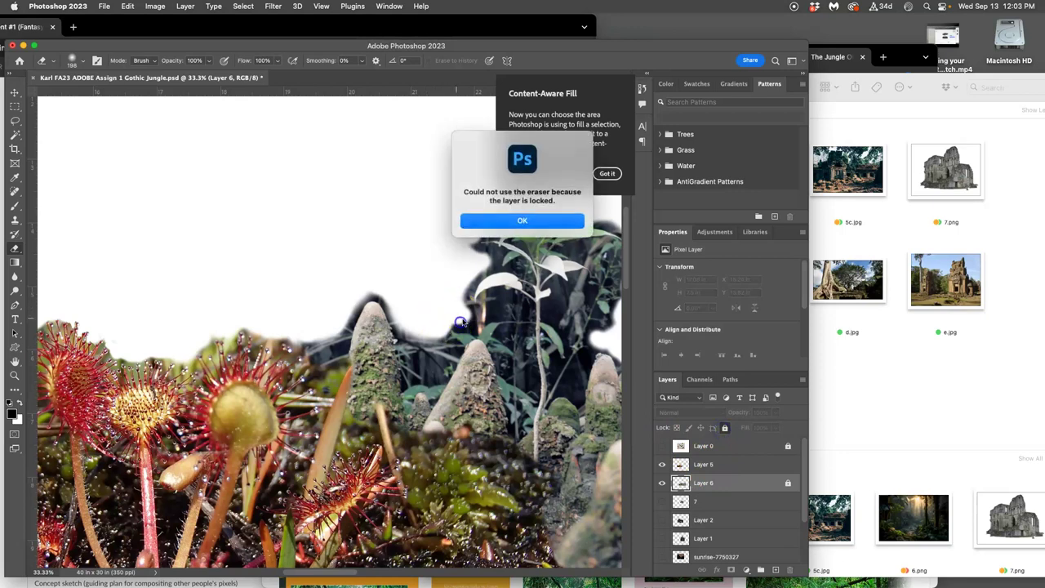
left_click(514, 222)
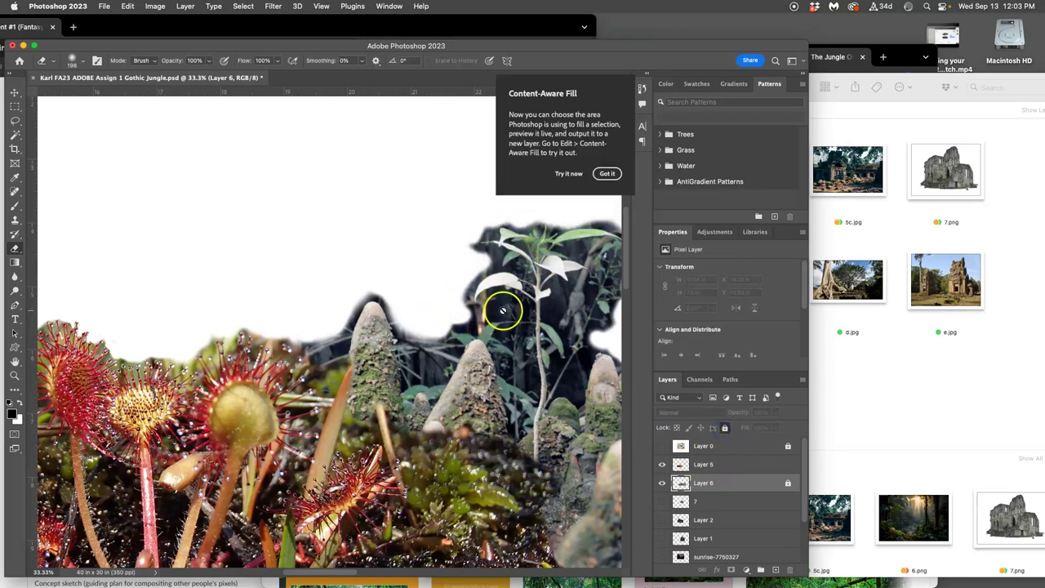
left_click(724, 428)
key("super+minus")
key("super+minus")
key("super+minus")
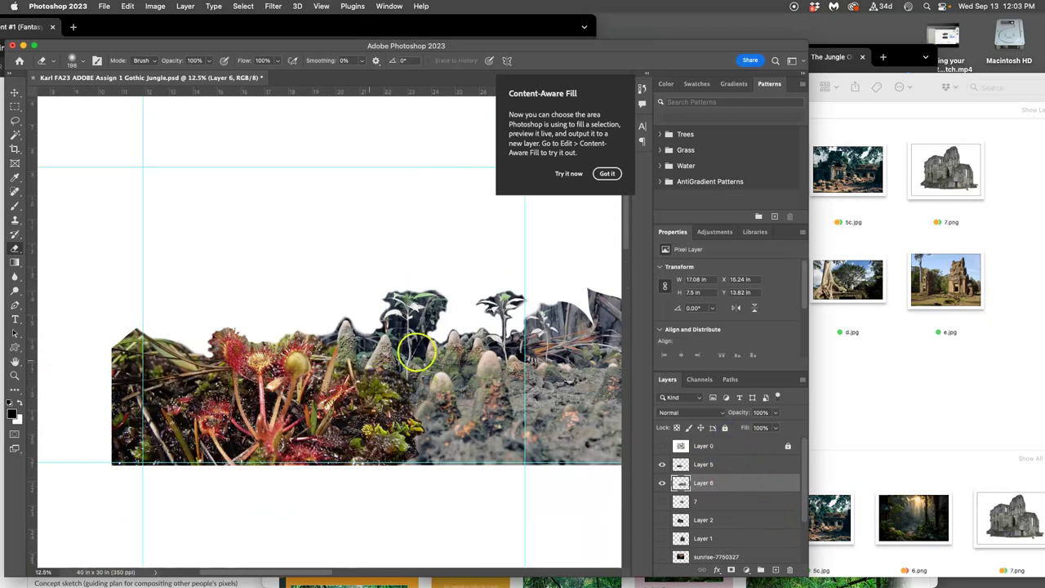
scroll(415, 346, "up", 5)
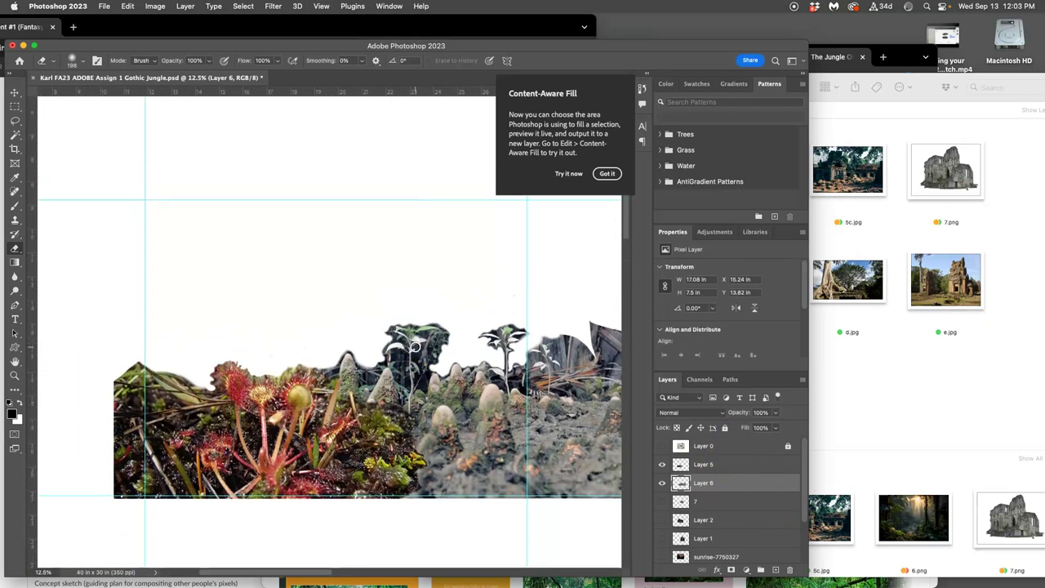
scroll(414, 347, "down", 1)
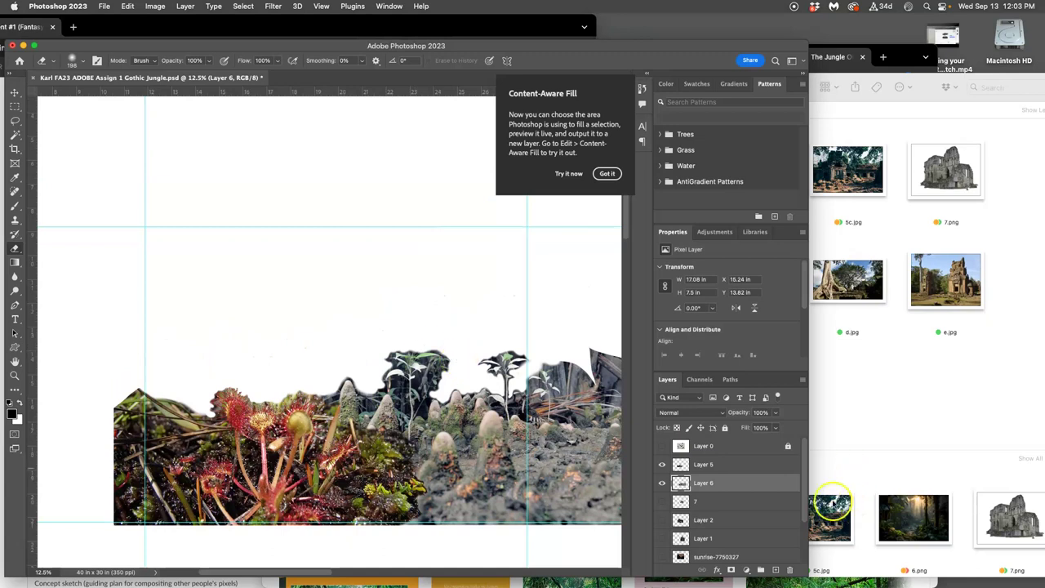
Show the castle ruins on Layer 7, compare Layer 2's temple, and centre the view on the ruins
left_click(661, 500)
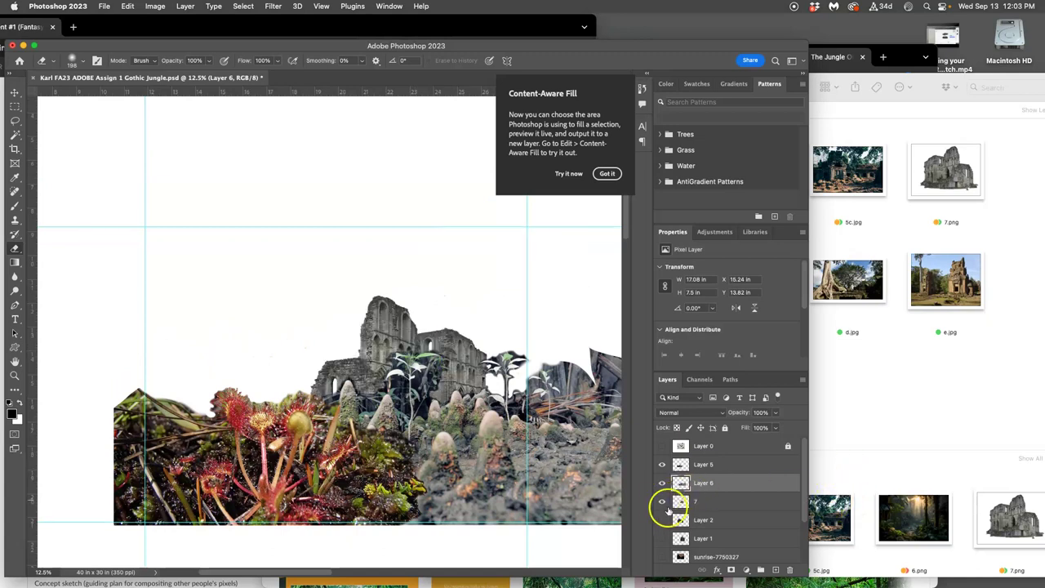
left_click(661, 519)
left_click(662, 520)
left_click(663, 520)
left_click(661, 519)
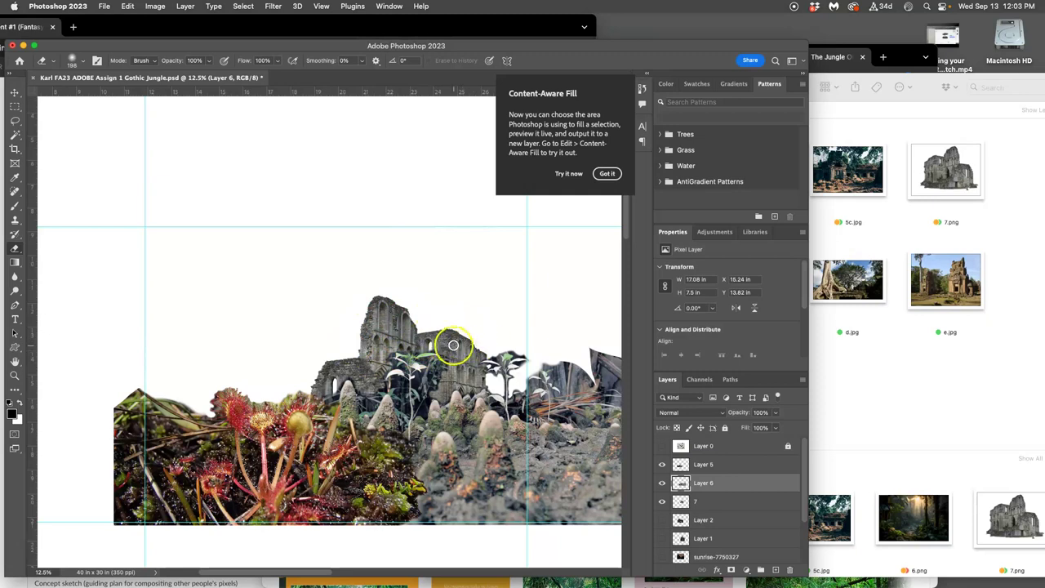
scroll(464, 346, "up", 3)
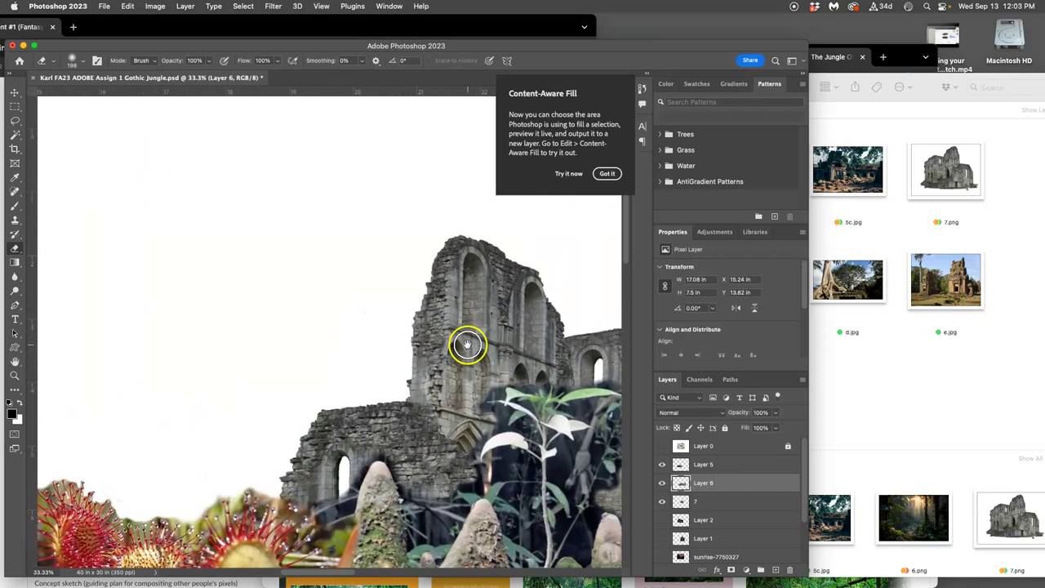
left_click_drag(466, 345, 368, 262)
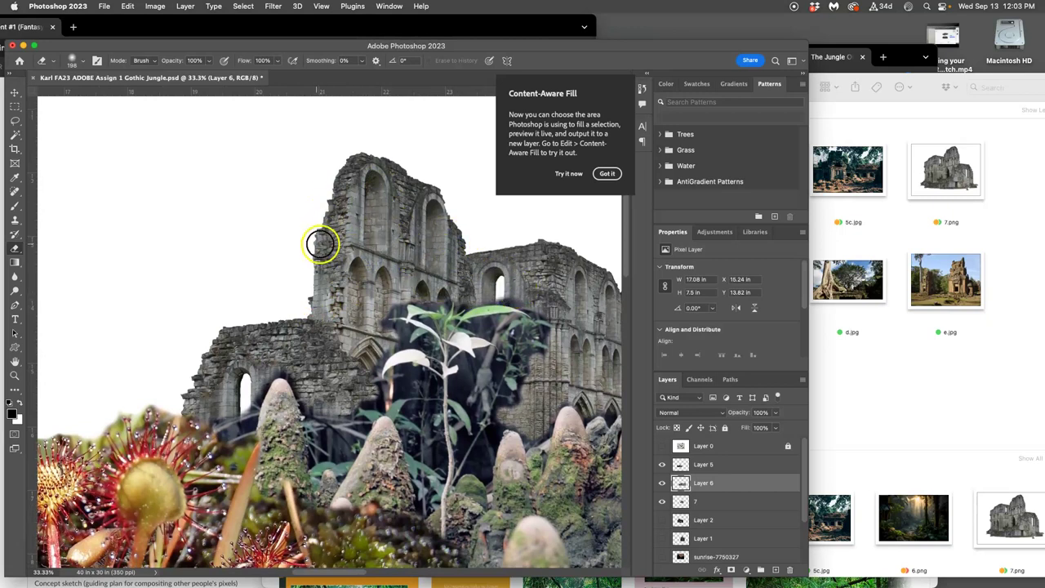
scroll(323, 239, "down", 3)
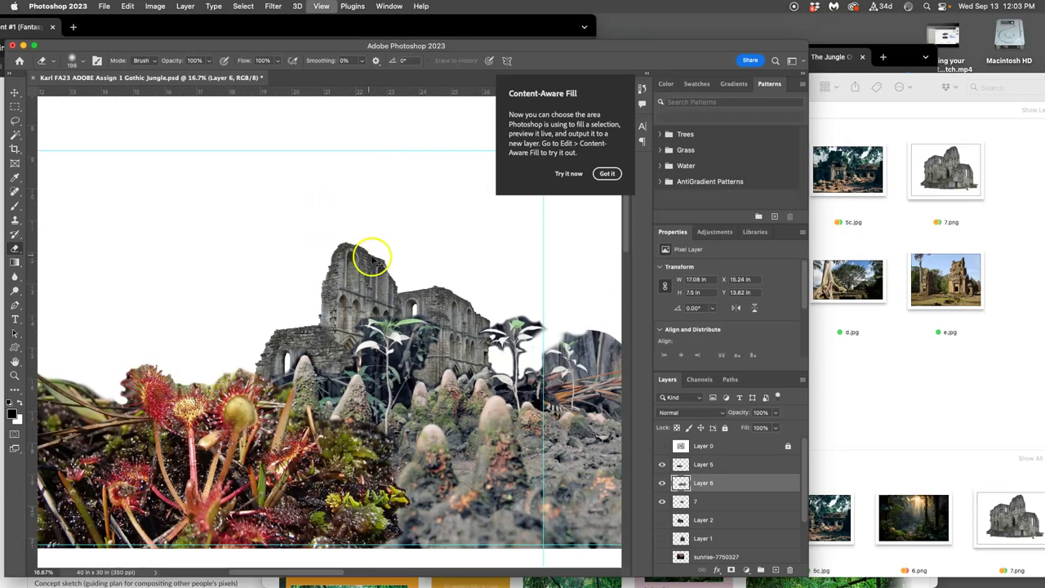
scroll(441, 313, "up", 3)
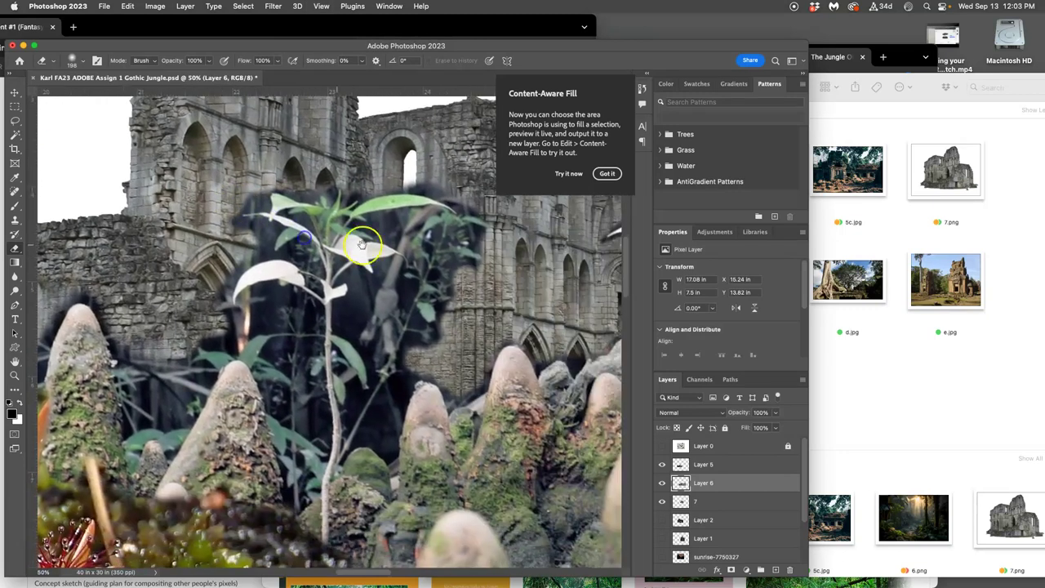
Erase the dark blob and spots beside the plant stem, undoing the stroke that hit the leaf
mouse_move(361, 245)
left_mouse_down()
mouse_move(470, 244)
mouse_move(443, 275)
mouse_move(444, 240)
mouse_move(461, 249)
mouse_move(459, 259)
mouse_move(421, 248)
mouse_move(437, 268)
mouse_move(395, 313)
mouse_move(439, 355)
left_mouse_up()
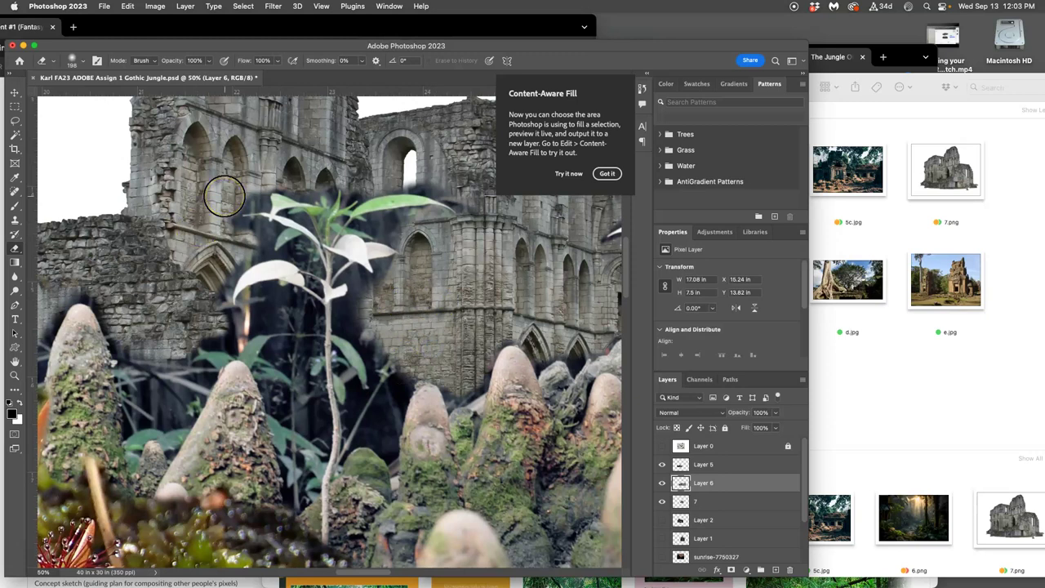
left_click(397, 326)
left_click(374, 337)
mouse_move(374, 337)
left_mouse_down()
mouse_move(399, 373)
mouse_move(365, 418)
mouse_move(389, 387)
mouse_move(363, 325)
mouse_move(366, 297)
mouse_move(387, 280)
left_mouse_up()
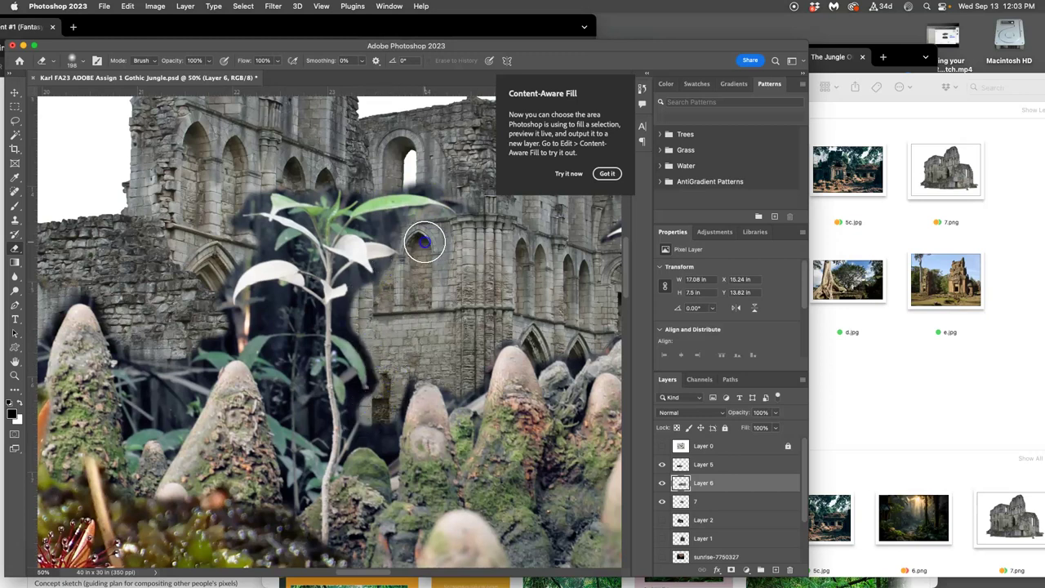
left_click_drag(409, 231, 396, 226)
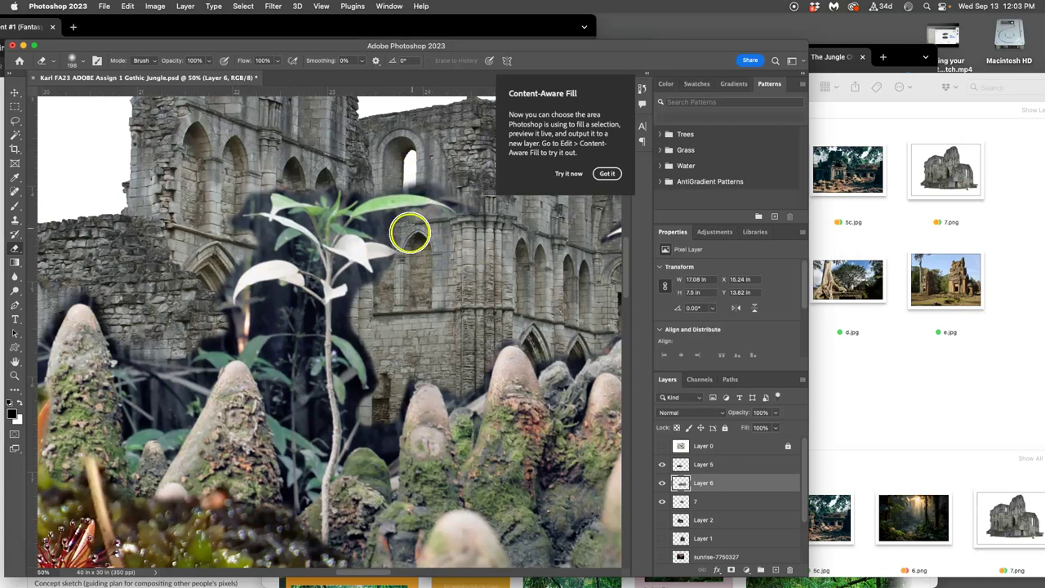
left_click_drag(410, 235, 334, 277)
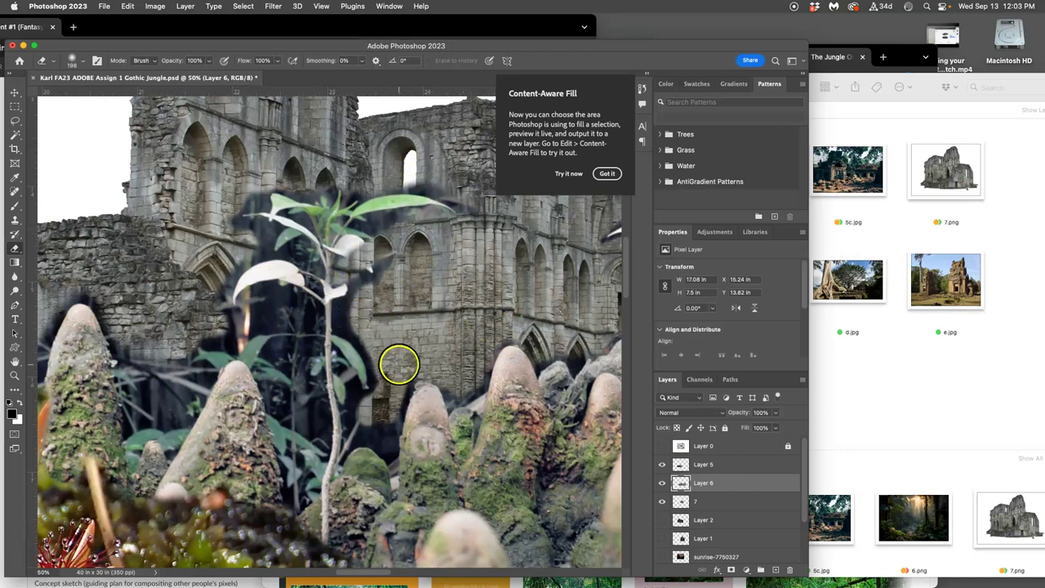
key("super+z")
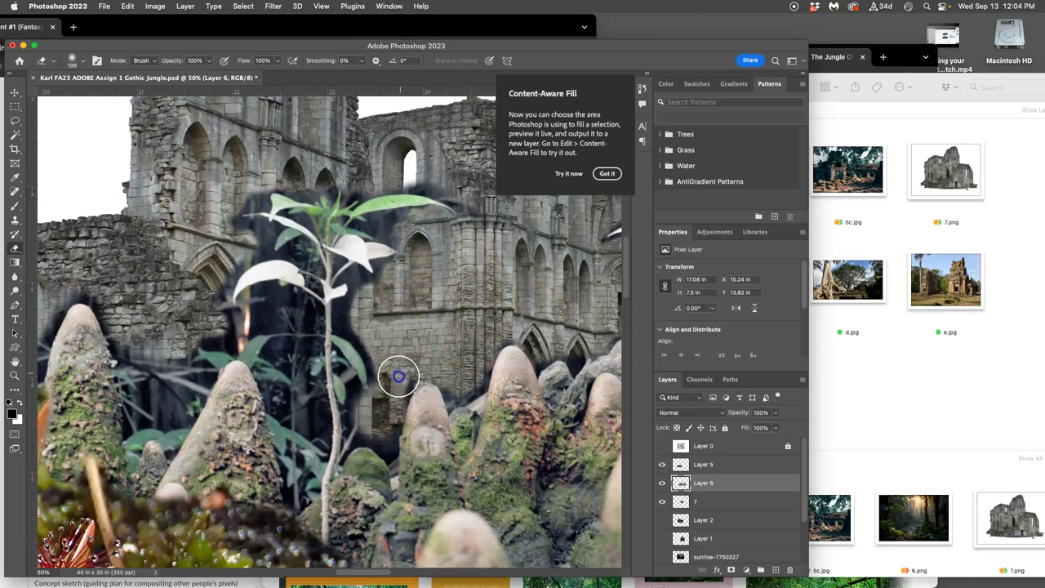
Show and select the jungle temple Layer 2, and enlarge the Eraser brush to 428 px
scroll(449, 305, "down", 3)
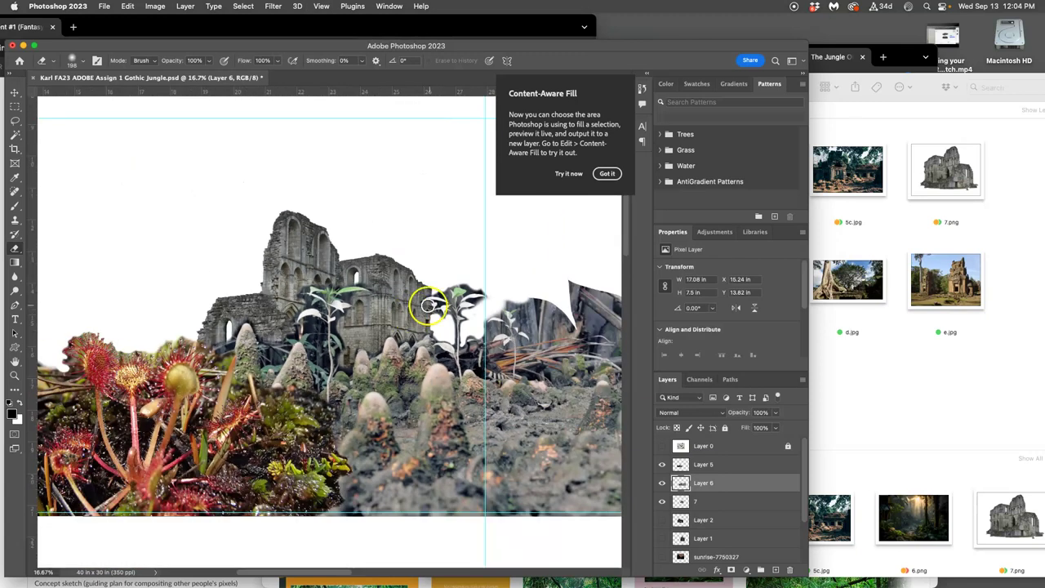
left_click_drag(375, 337, 494, 351)
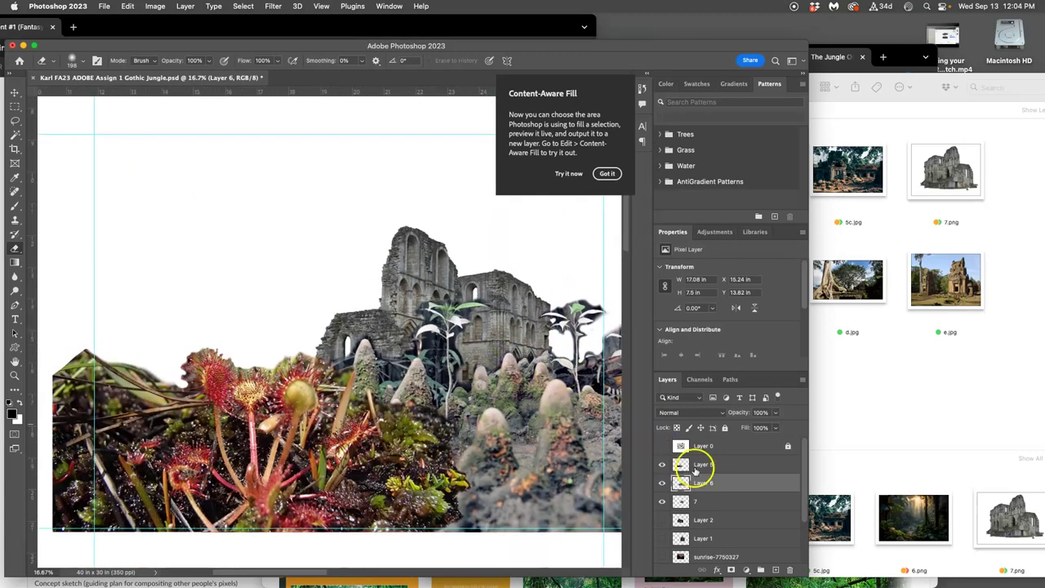
left_click(662, 519)
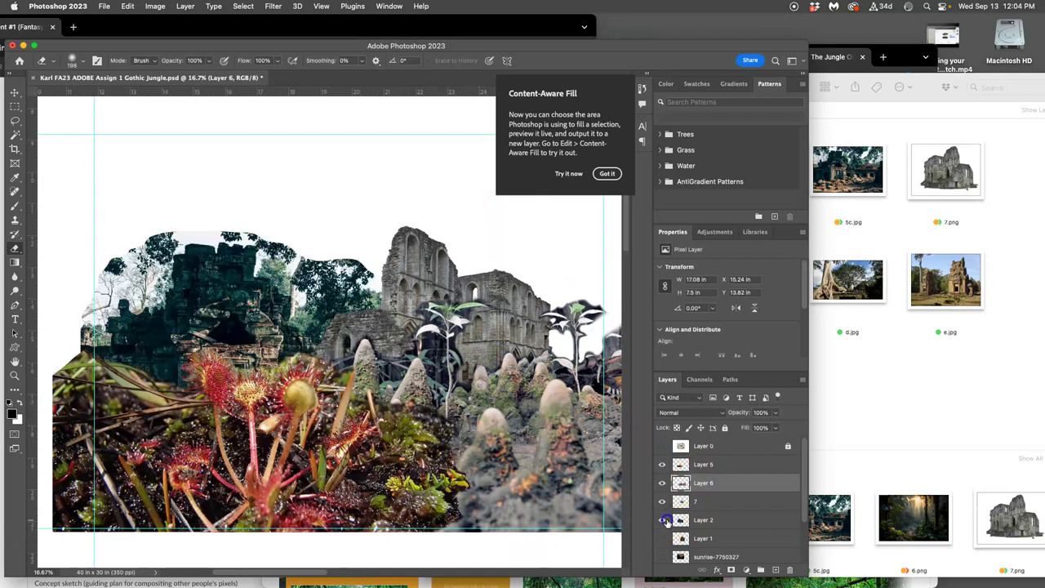
left_click(696, 519)
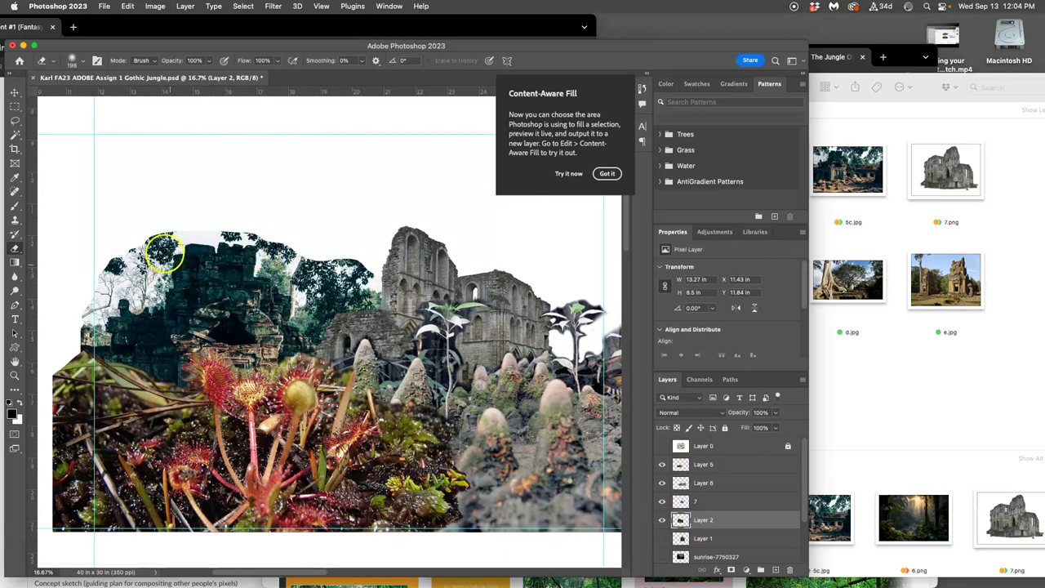
left_click(85, 61)
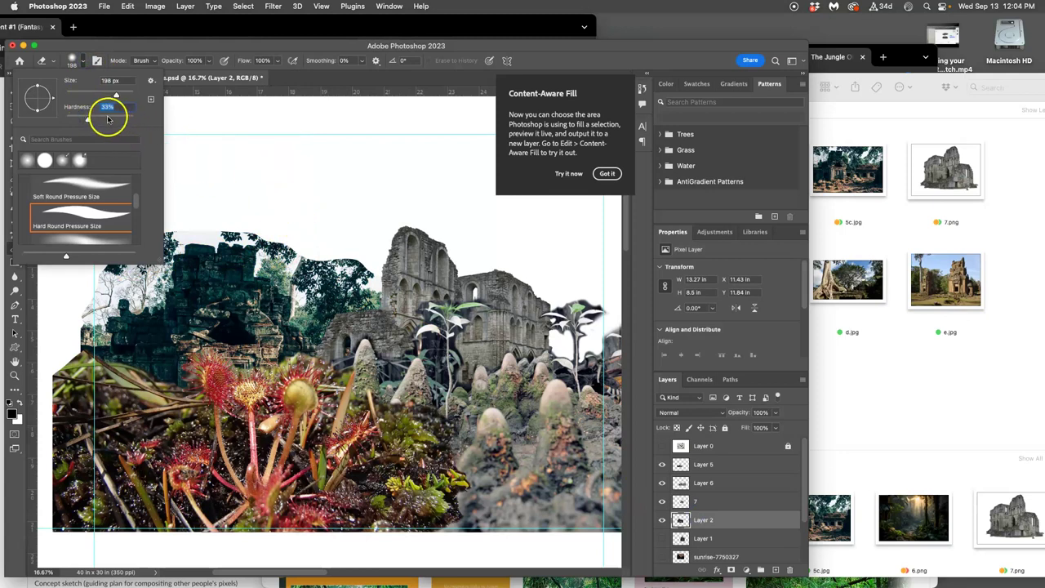
left_click(135, 141)
left_click_drag(113, 98, 127, 99)
left_click(301, 237)
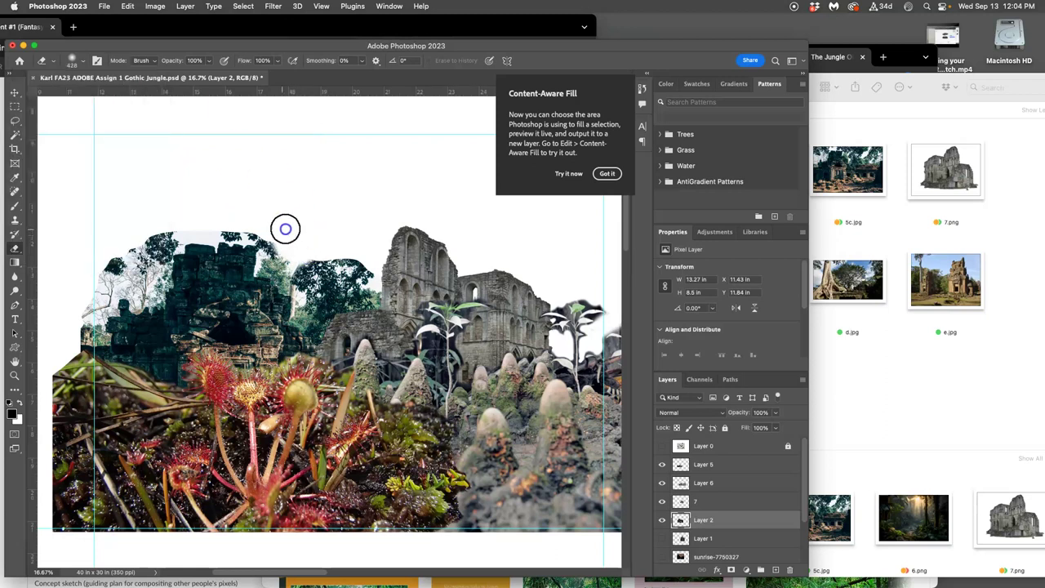
Erase the treetops along the temple's top edge, then show the cathedral and sunrise sky layers
mouse_move(239, 222)
left_mouse_down()
mouse_move(275, 232)
mouse_move(286, 257)
mouse_move(367, 274)
left_mouse_up()
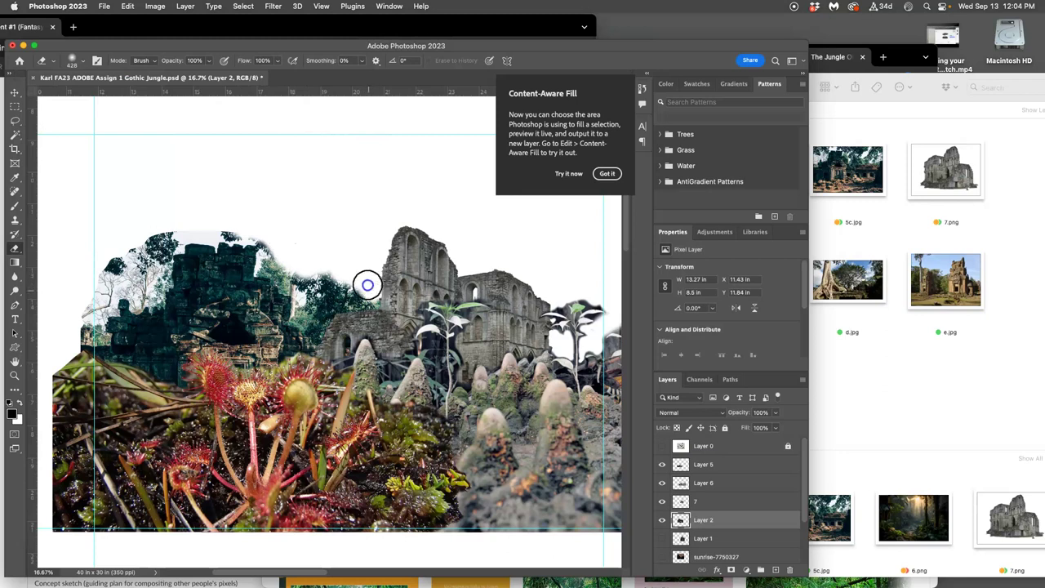
mouse_move(243, 223)
left_mouse_down()
mouse_move(148, 233)
mouse_move(84, 287)
left_mouse_up()
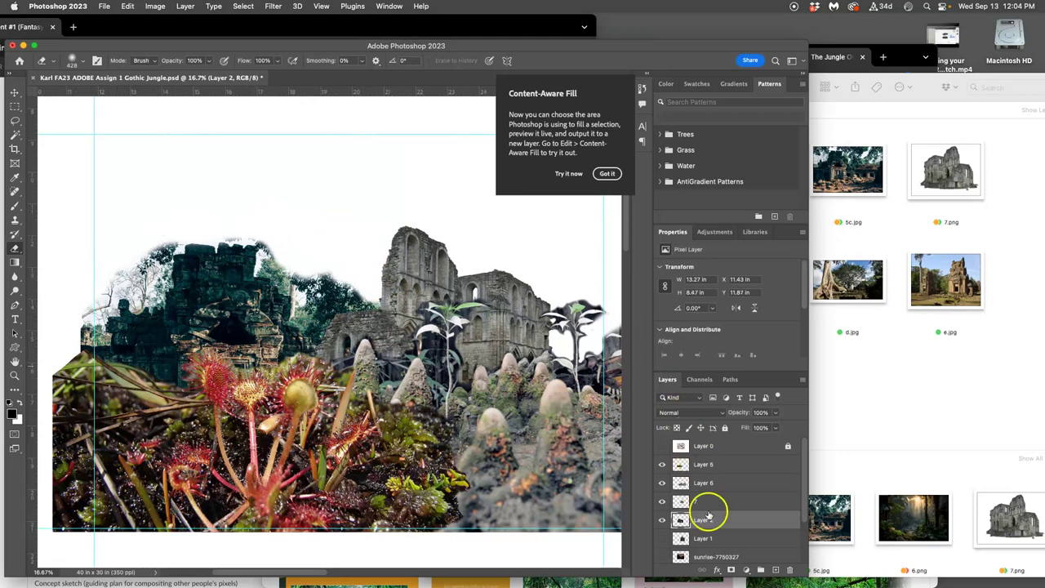
left_click(662, 538)
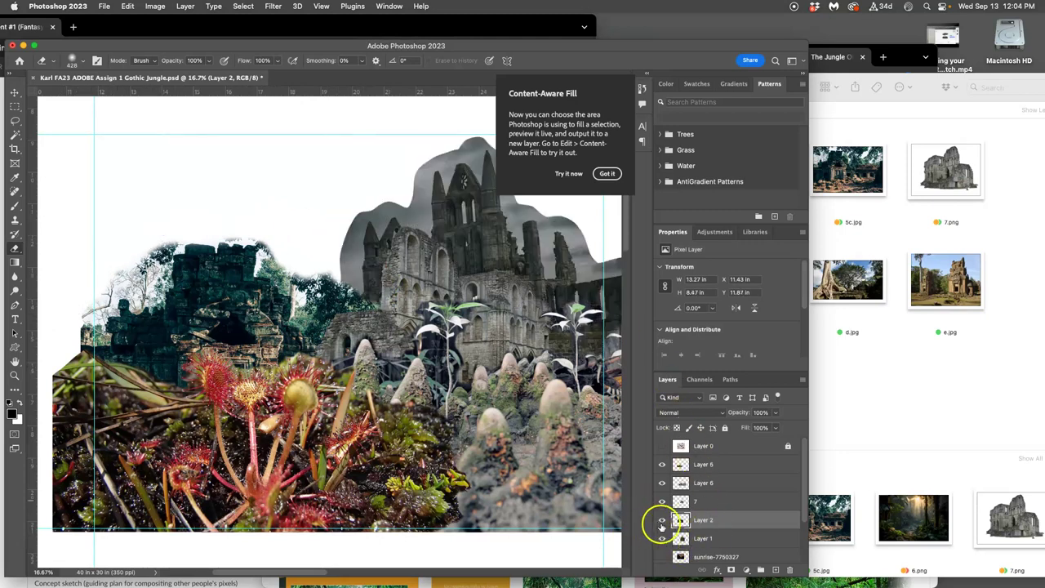
left_click(662, 557)
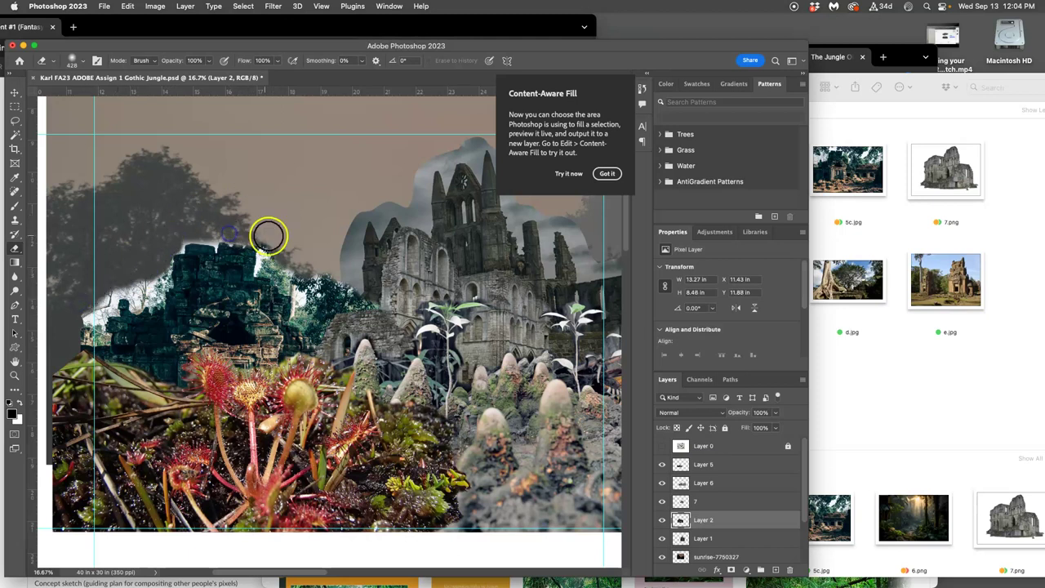
Undo the last change and erase more temple foliage near the tree line and tower
key("super+z")
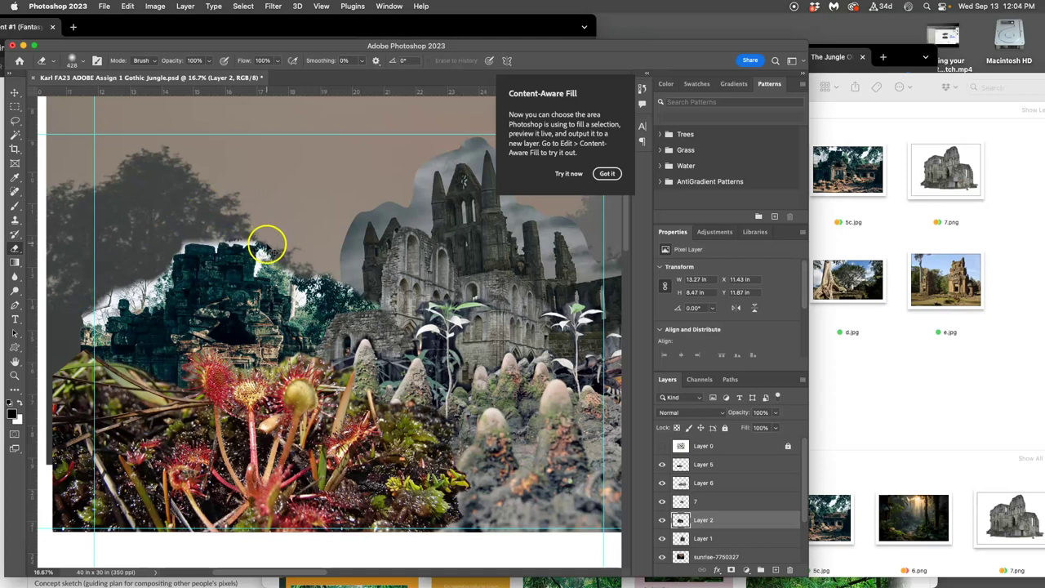
scroll(263, 240, "up", 1)
scroll(278, 230, "up", 1)
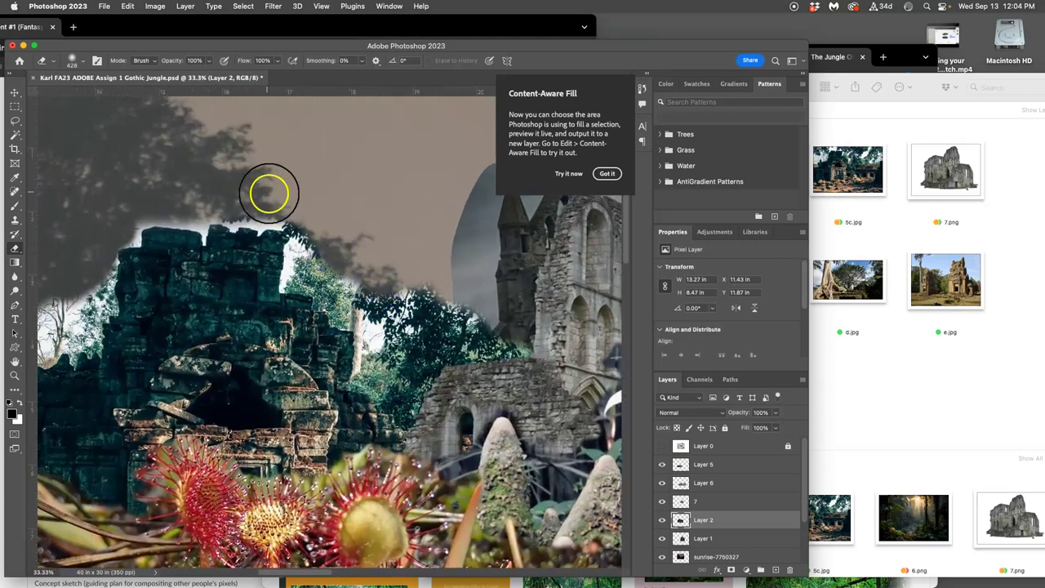
left_click_drag(271, 195, 222, 206)
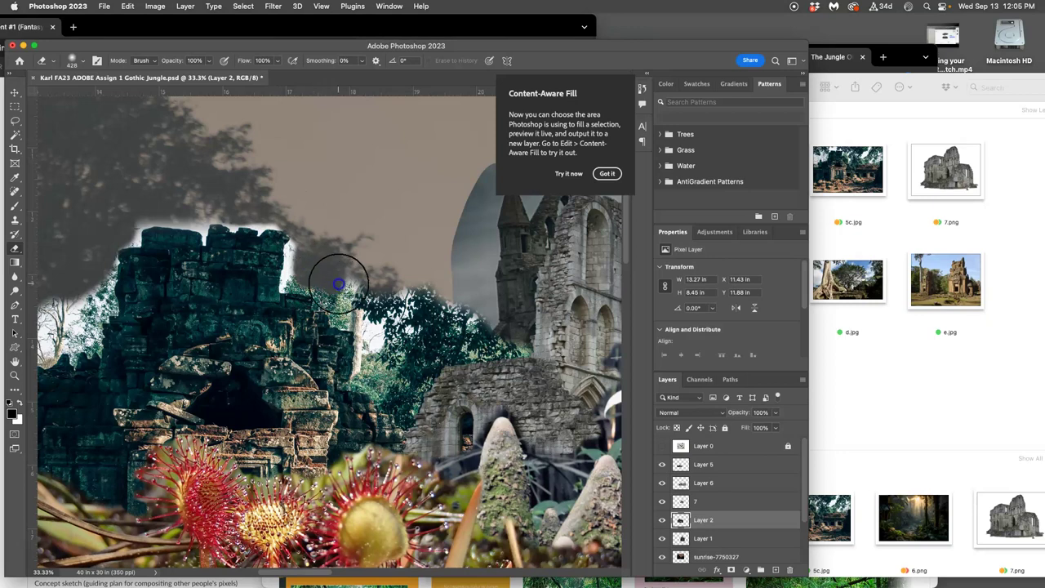
mouse_move(342, 286)
left_mouse_down()
mouse_move(368, 303)
mouse_move(392, 285)
mouse_move(457, 286)
mouse_move(482, 299)
mouse_move(488, 317)
mouse_move(420, 291)
mouse_move(365, 328)
mouse_move(361, 315)
mouse_move(369, 330)
left_mouse_up()
mouse_move(455, 272)
left_mouse_down()
mouse_move(515, 345)
mouse_move(502, 324)
mouse_move(477, 318)
mouse_move(515, 288)
mouse_move(302, 352)
mouse_move(260, 377)
mouse_move(313, 304)
mouse_move(303, 299)
mouse_move(266, 336)
left_mouse_up()
Erase grey haze around the cathedral on Layer 1, then set eraser opacity to 49%
left_click(714, 541)
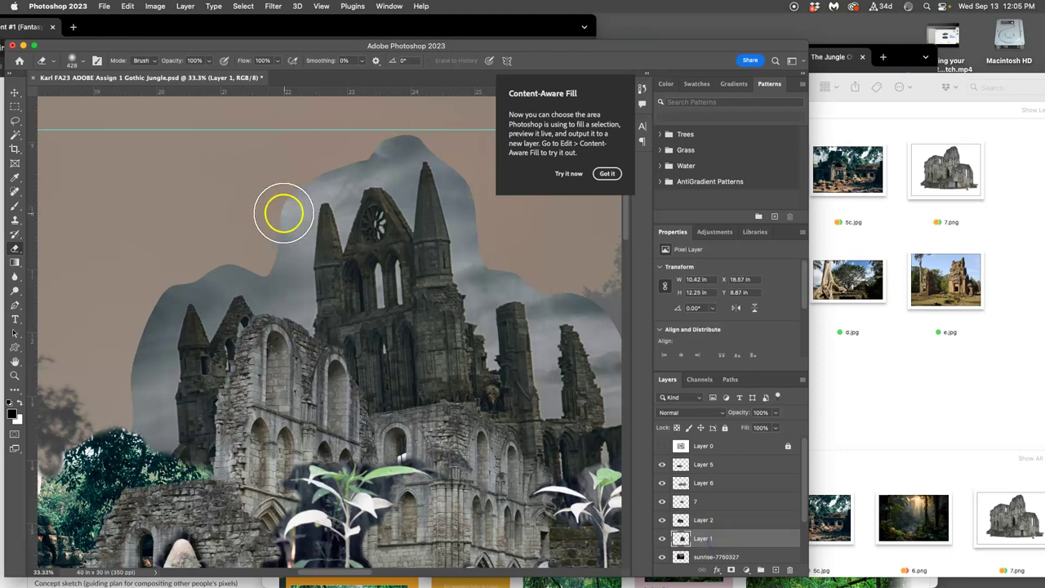
mouse_move(262, 262)
left_mouse_down()
mouse_move(212, 258)
mouse_move(153, 297)
mouse_move(127, 429)
mouse_move(152, 289)
mouse_move(196, 239)
mouse_move(239, 222)
mouse_move(268, 186)
mouse_move(278, 189)
mouse_move(273, 227)
mouse_move(303, 162)
mouse_move(346, 143)
mouse_move(301, 178)
mouse_move(350, 159)
mouse_move(335, 176)
mouse_move(397, 129)
mouse_move(374, 150)
mouse_move(419, 132)
mouse_move(352, 163)
mouse_move(430, 131)
mouse_move(453, 140)
mouse_move(436, 133)
mouse_move(488, 199)
left_mouse_up()
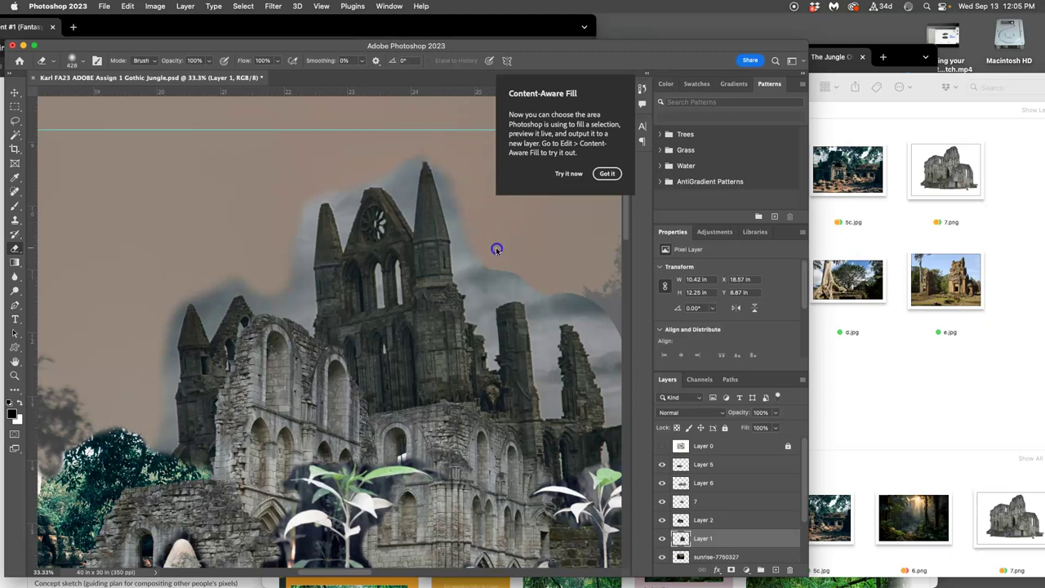
left_click_drag(497, 249, 495, 269)
left_click(210, 62)
left_click(183, 76)
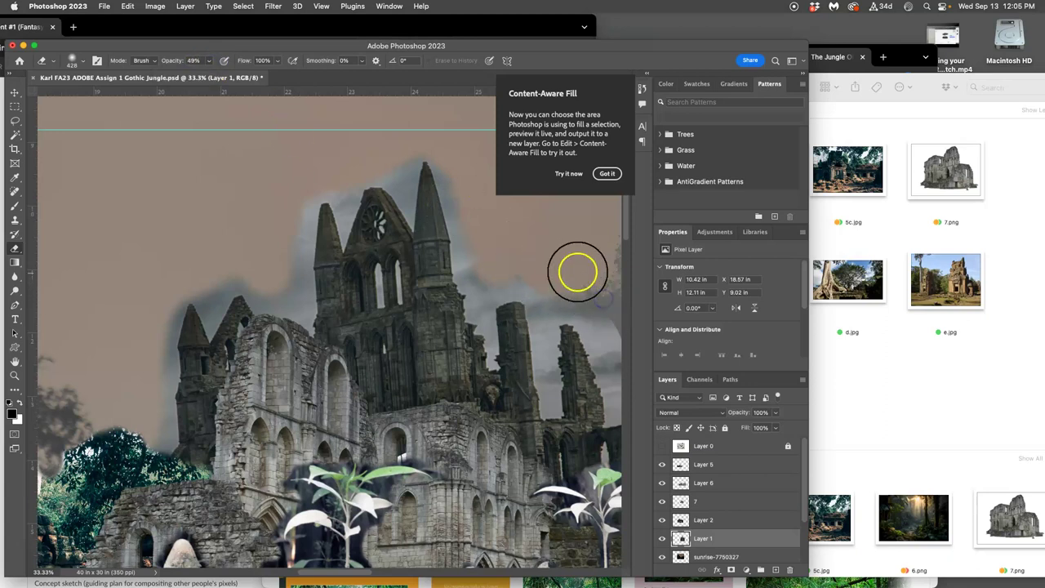
Zoom in on the ruined towers and erase haze beside them at near-full eraser opacity
key("super+equal")
key("super+equal")
mouse_move(571, 256)
left_mouse_down()
mouse_move(134, 303)
mouse_move(299, 282)
mouse_move(390, 241)
mouse_move(377, 244)
left_mouse_up()
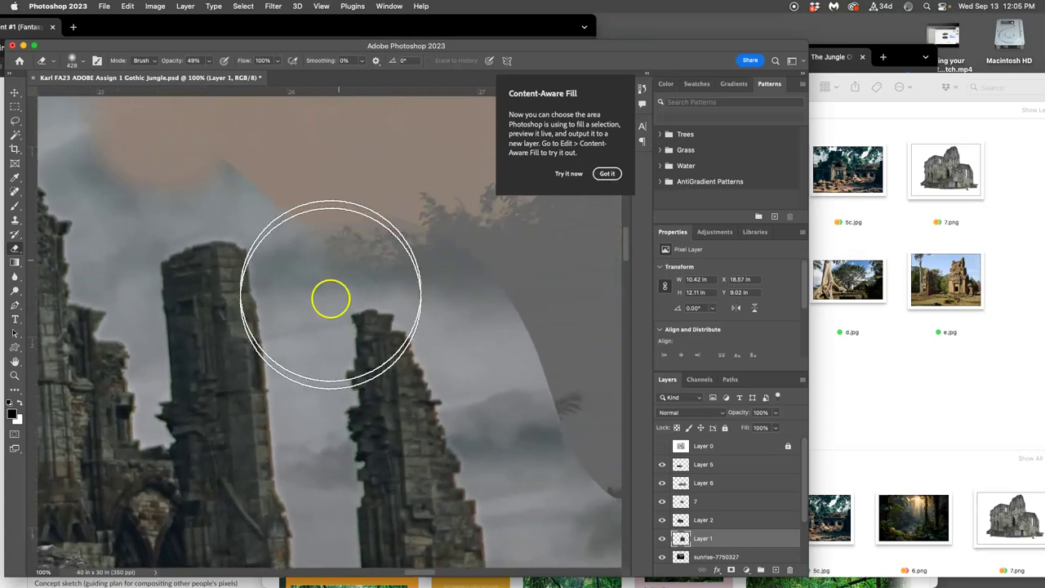
left_click(210, 60)
left_click(232, 76)
mouse_move(416, 171)
left_mouse_down()
mouse_move(408, 203)
mouse_move(367, 212)
mouse_move(478, 256)
mouse_move(425, 232)
left_mouse_up()
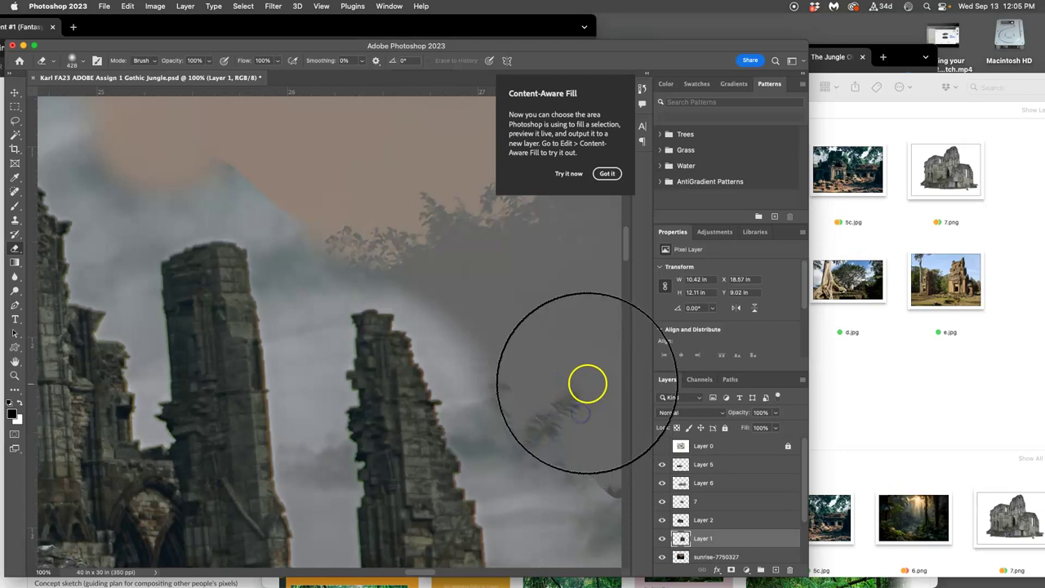
key("super+minus")
key("super+minus")
key("super+minus")
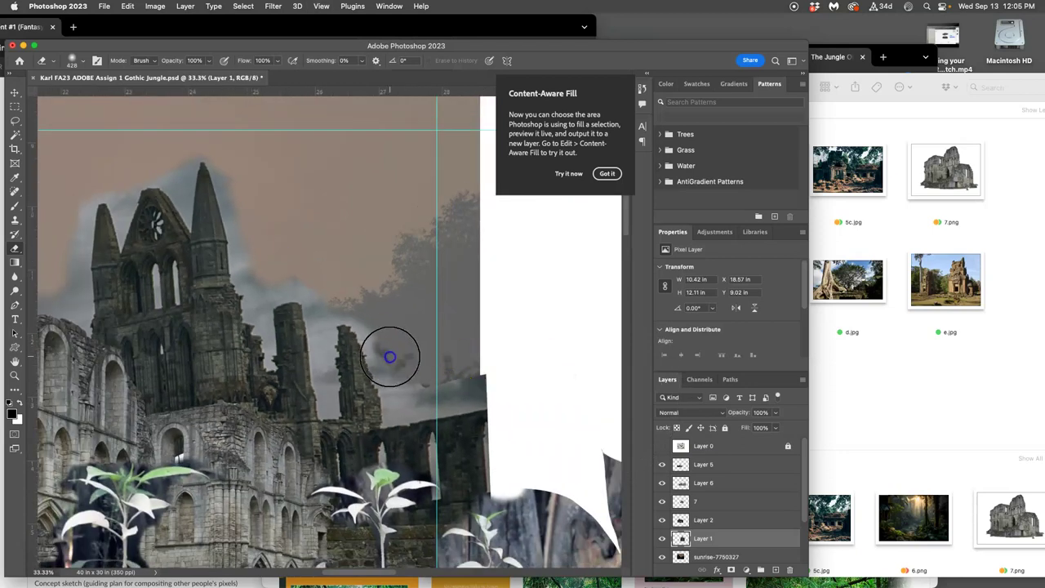
mouse_move(370, 322)
left_mouse_down()
mouse_move(407, 388)
mouse_move(423, 394)
mouse_move(457, 377)
mouse_move(395, 399)
mouse_move(367, 314)
mouse_move(327, 302)
mouse_move(318, 276)
mouse_move(295, 264)
mouse_move(300, 274)
mouse_move(267, 281)
mouse_move(234, 161)
left_mouse_up()
Erase the remaining haze between the spire and short tower and around the left spire's tip
scroll(425, 193, "left", 5)
scroll(424, 193, "down", 2)
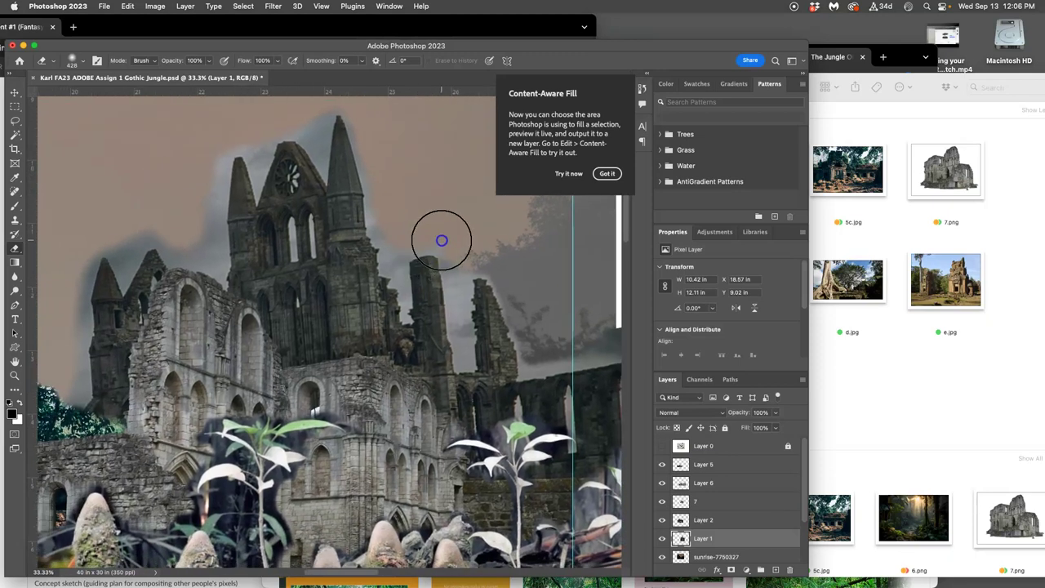
mouse_move(420, 238)
left_mouse_down()
mouse_move(394, 262)
mouse_move(381, 219)
left_mouse_up()
mouse_move(235, 117)
left_mouse_down()
mouse_move(203, 175)
mouse_move(219, 150)
mouse_move(203, 217)
mouse_move(163, 217)
mouse_move(124, 249)
mouse_move(89, 242)
mouse_move(70, 301)
mouse_move(71, 272)
mouse_move(116, 245)
mouse_move(128, 223)
mouse_move(136, 240)
left_mouse_up()
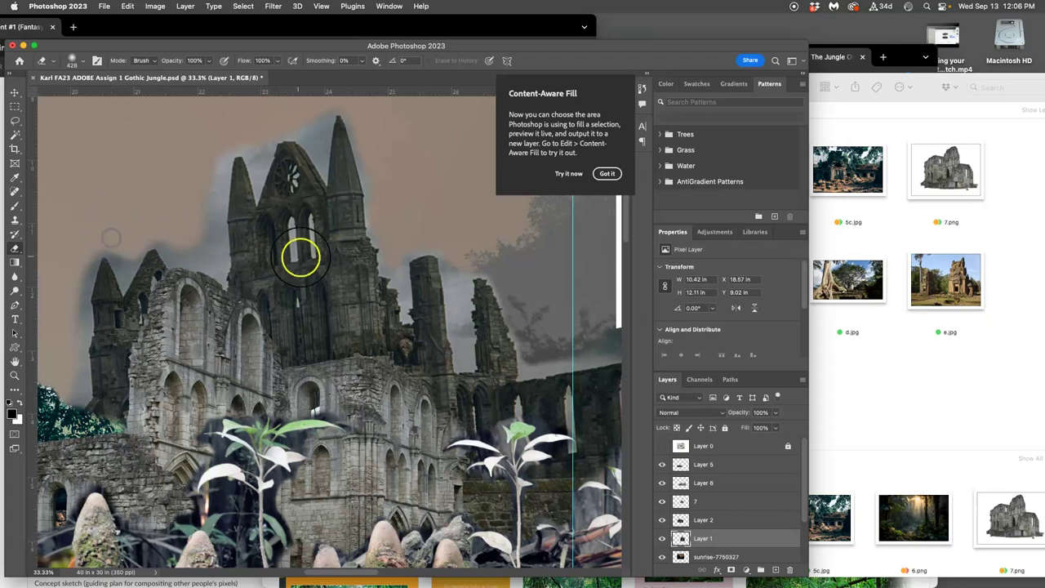
Zoom out to the whole composition and show layer 6's sunset sky behind it
key("super+minus")
key("super+minus")
key("super+minus")
key("super+minus")
mouse_move(373, 327)
left_mouse_down()
mouse_move(517, 318)
mouse_move(473, 310)
left_mouse_up()
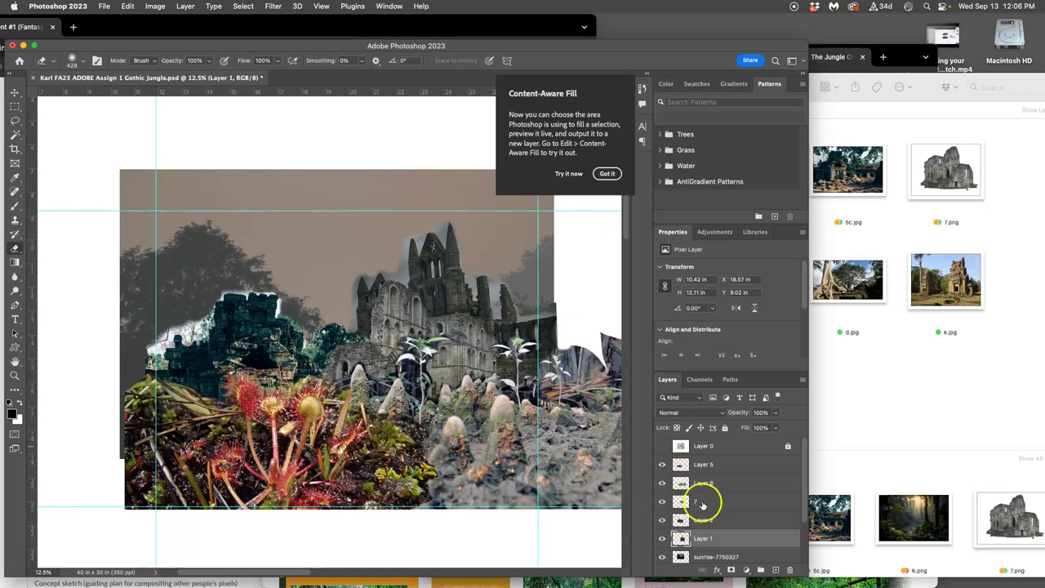
scroll(704, 510, "down", 2)
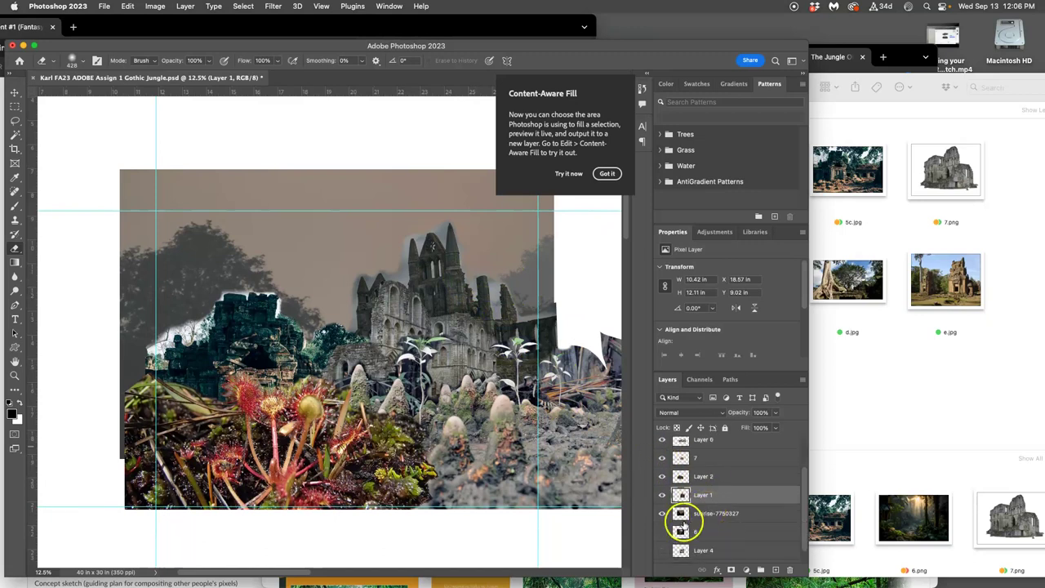
left_click(662, 531)
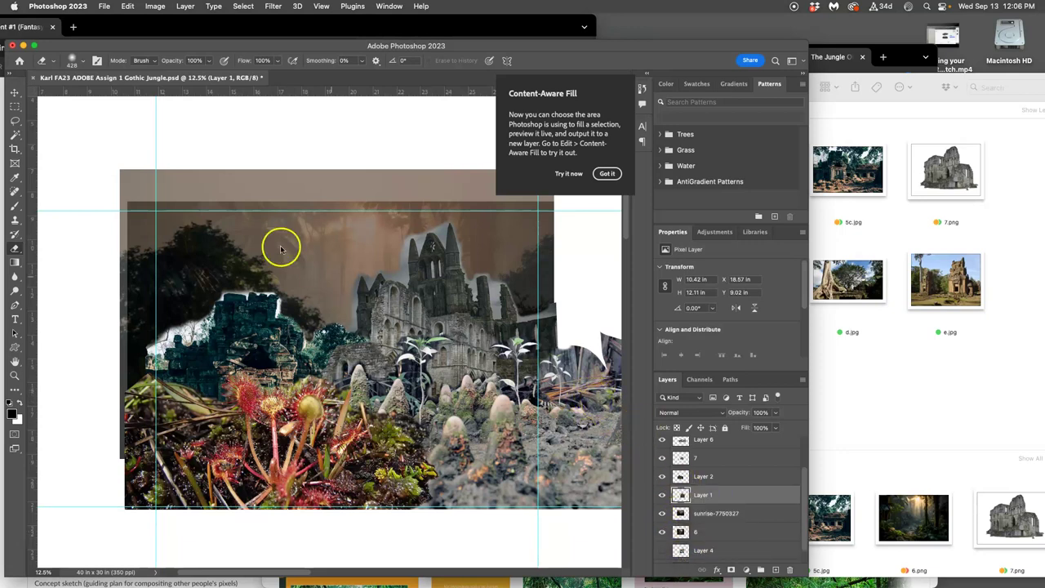
Save the Gothic Jungle .psd, check the file on the desktop, and return to Photoshop
key("super+s")
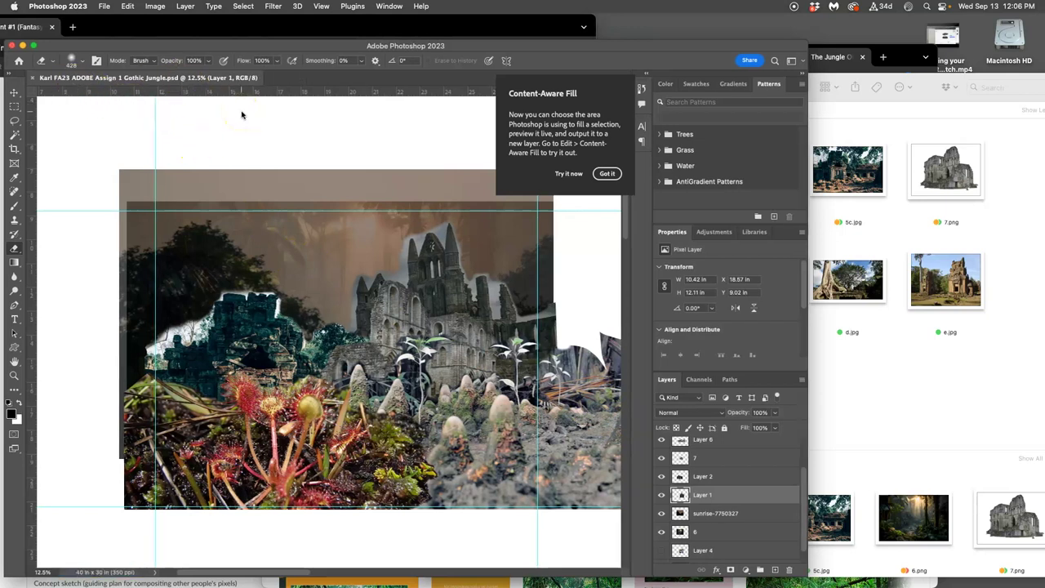
key("F11")
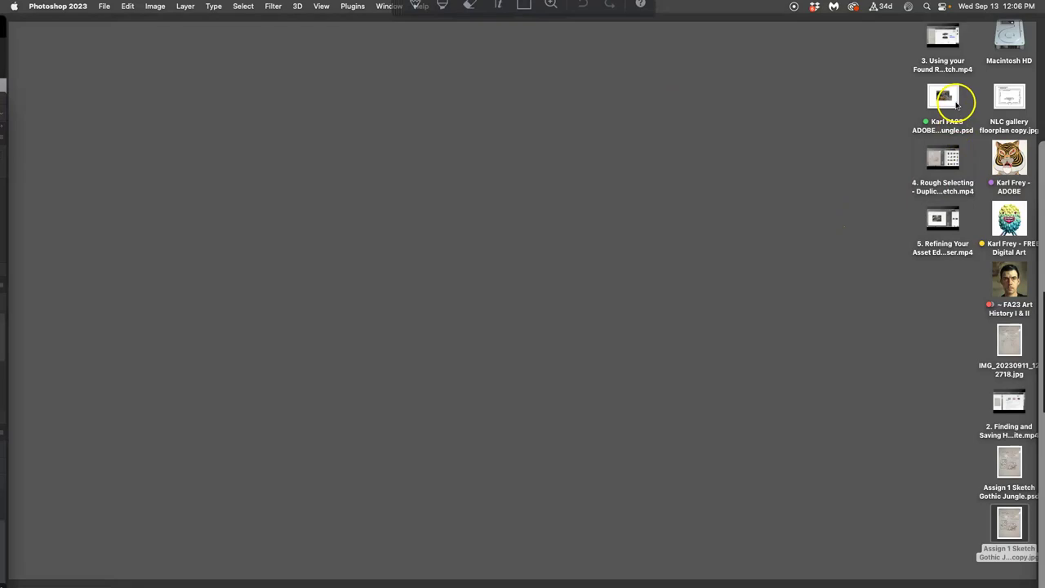
left_click(955, 102)
key("F11")
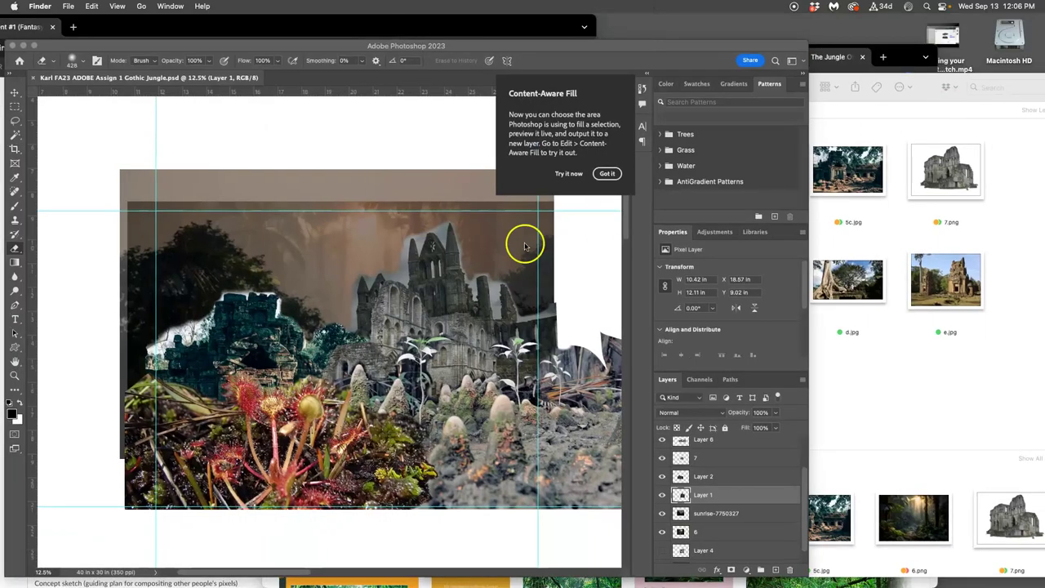
left_click(493, 259)
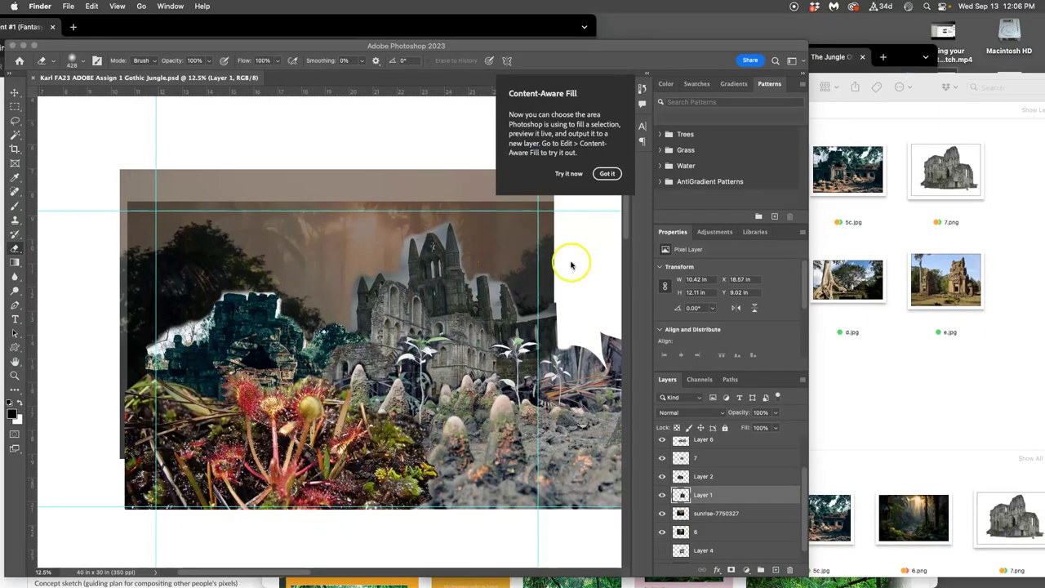
key("super+minus")
key("super+minus")
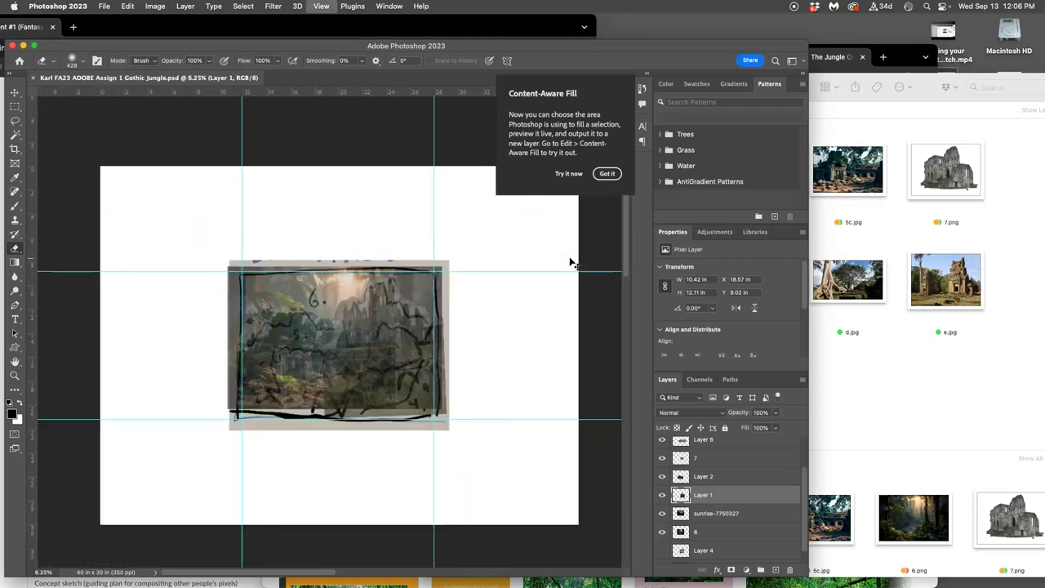
Crop the canvas to about 19.53 x 14.28 in around the collage
left_click(14, 149)
left_click_drag(104, 166, 161, 212)
left_click_drag(513, 480, 456, 429)
double_click(449, 415)
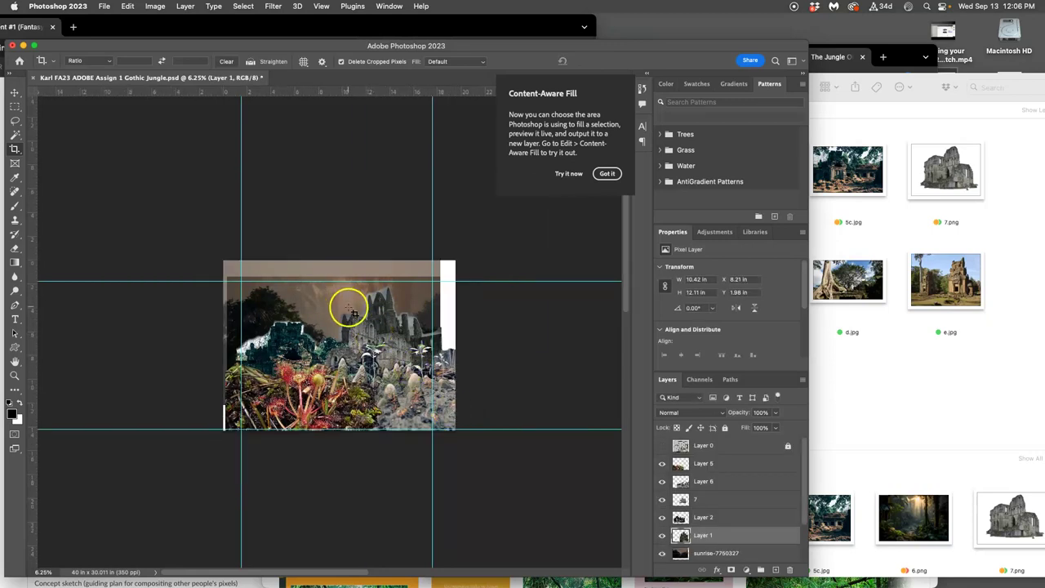
Shift Layer 6 to the left with the Move tool
left_click(14, 92)
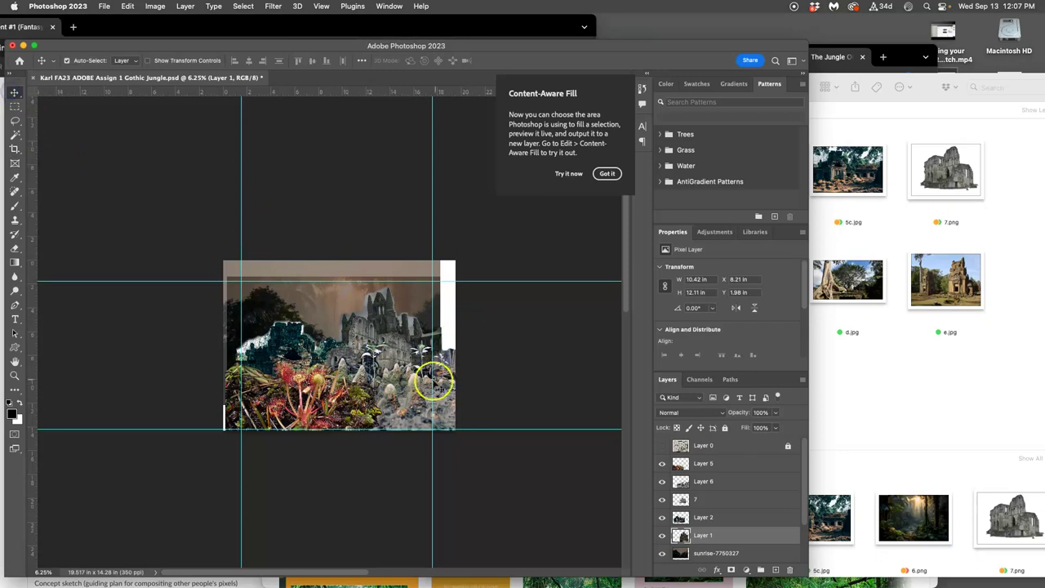
left_click_drag(427, 382, 388, 390)
left_click(512, 377)
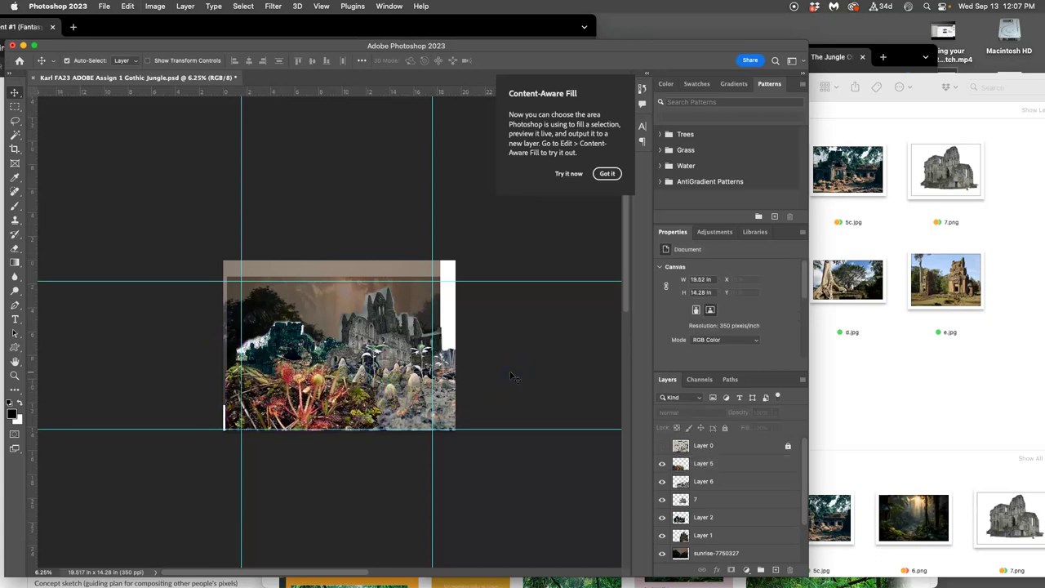
Save at 12.5% zoom and briefly compare the composite against the sketch layer
key("super+equal")
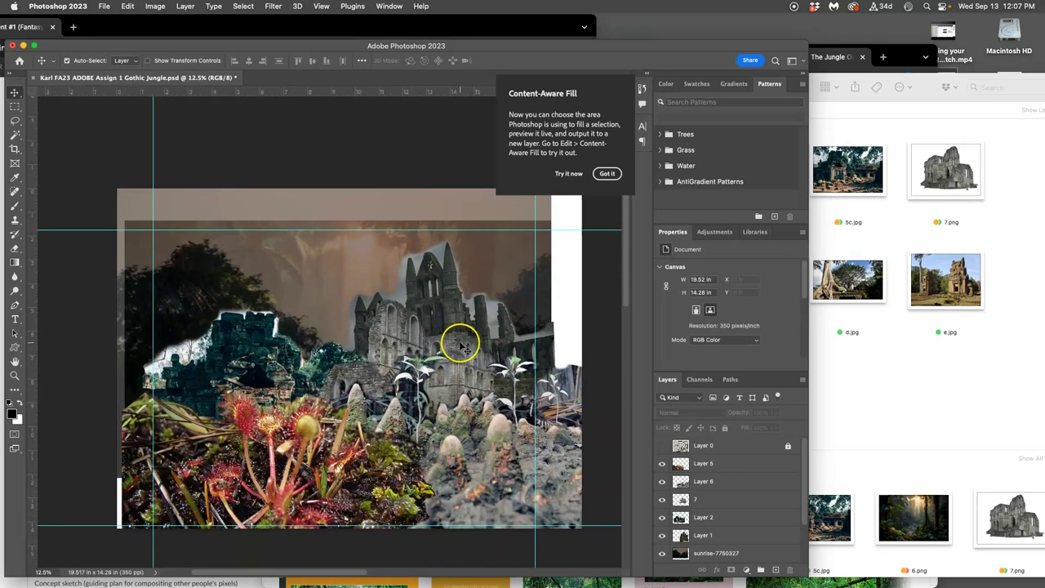
key("super+s")
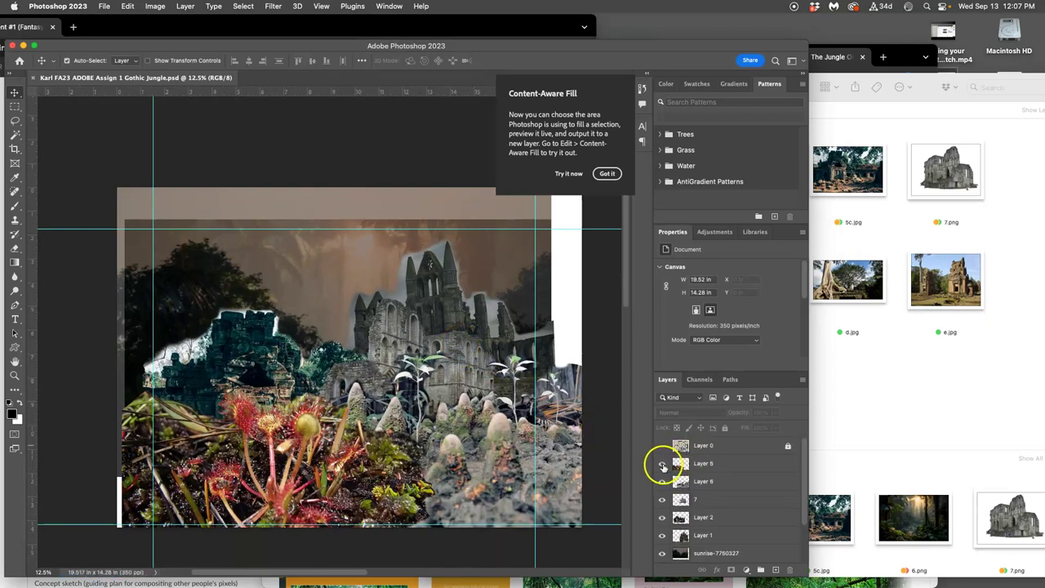
left_click(662, 446)
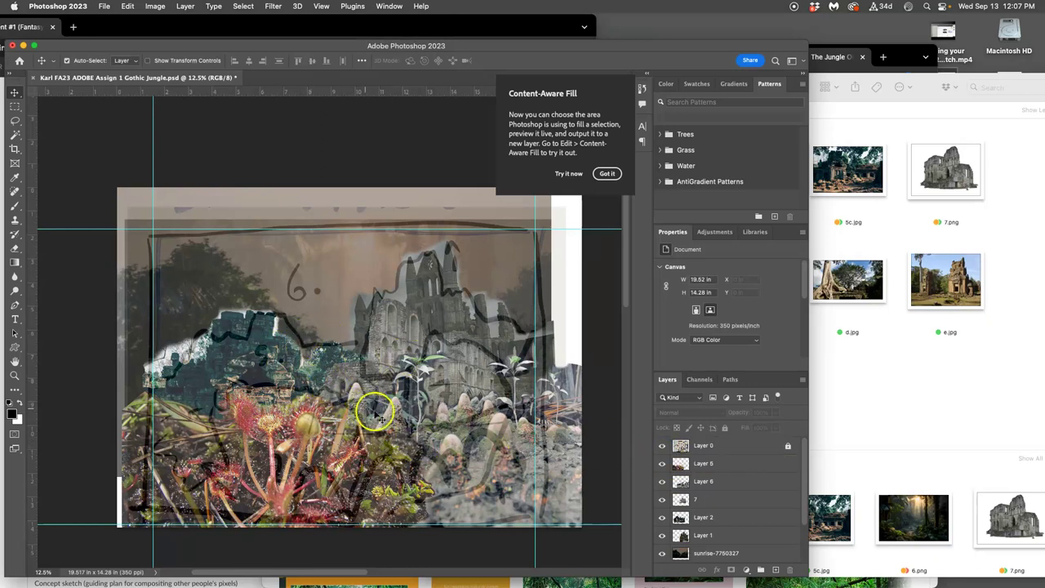
left_click(661, 446)
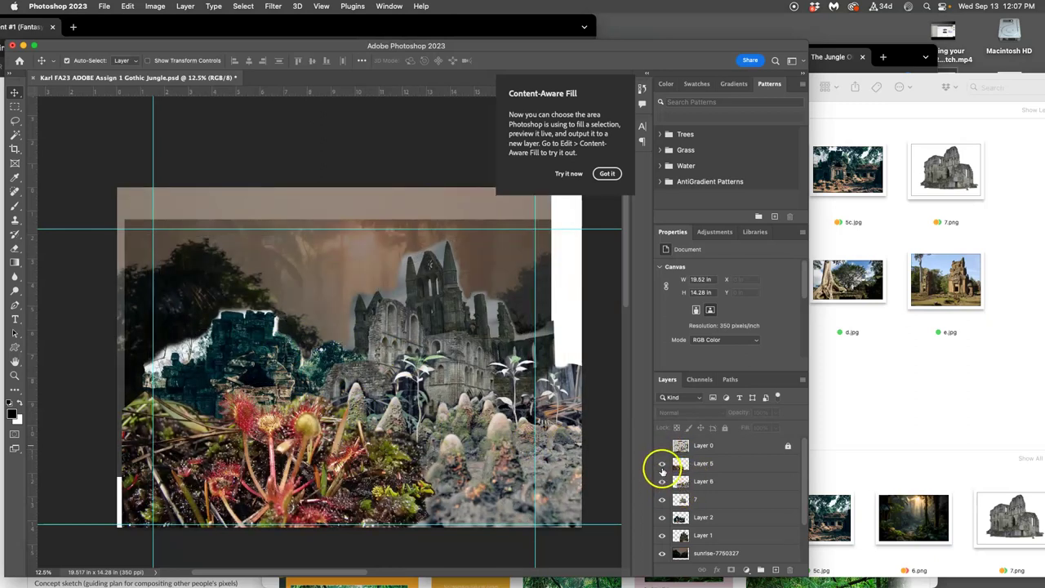
Hide the sundew Layer 5, plant Layer 6, Layer 7 and Layer 2
left_click(661, 463)
left_click(662, 481)
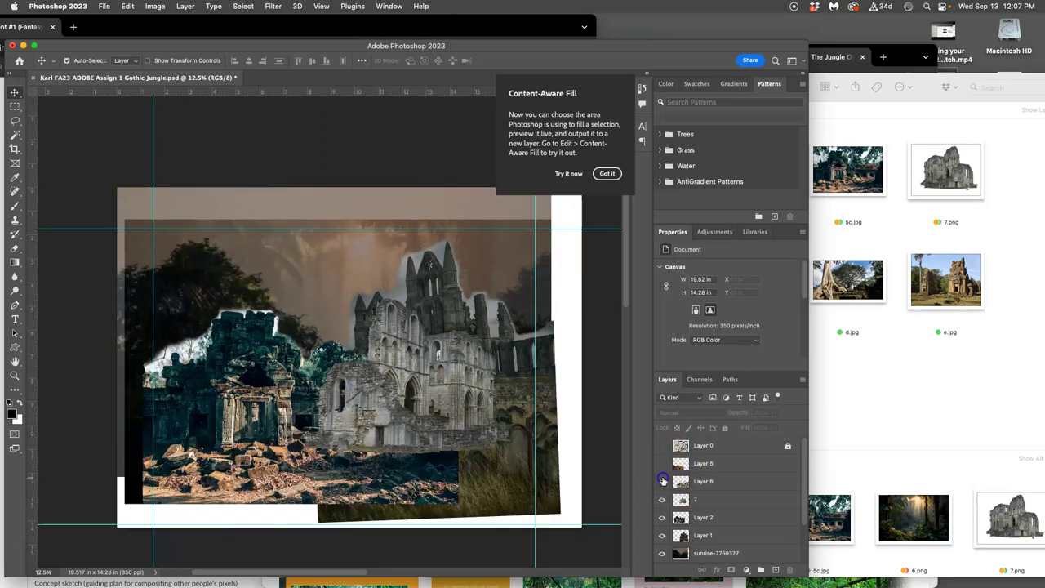
left_click(662, 480)
left_click(662, 462)
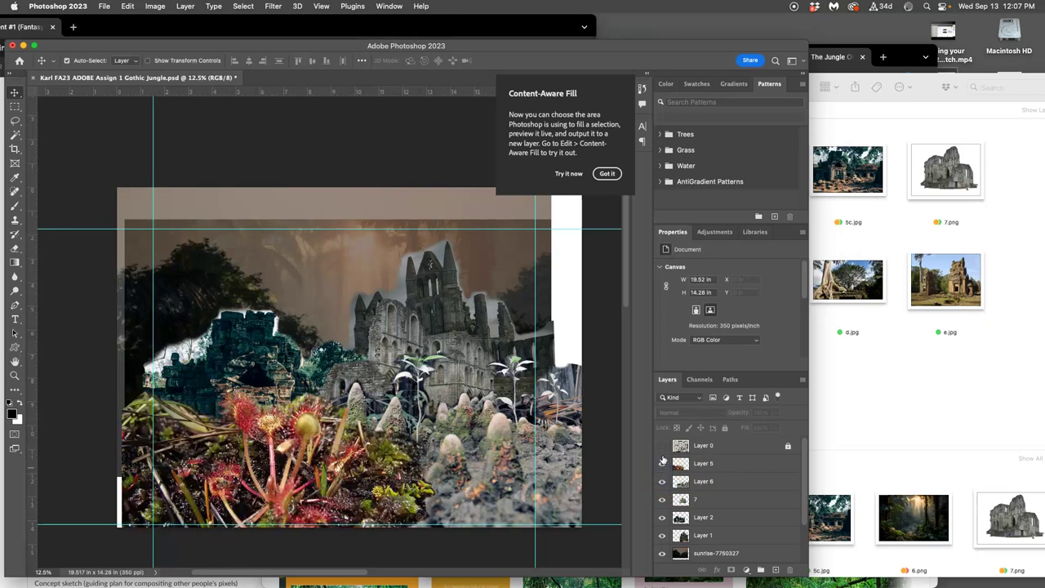
left_click(662, 464)
left_click(662, 480)
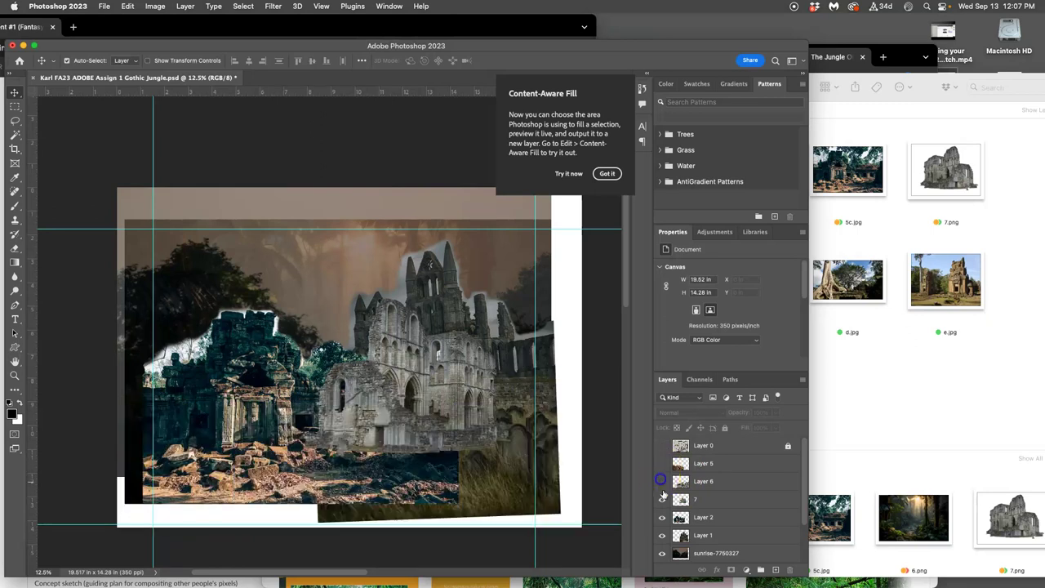
left_click(662, 499)
left_click(662, 516)
Hide Layer 1 and toggle the sunrise-7750327 layer to compare it with layer 6
left_click(662, 535)
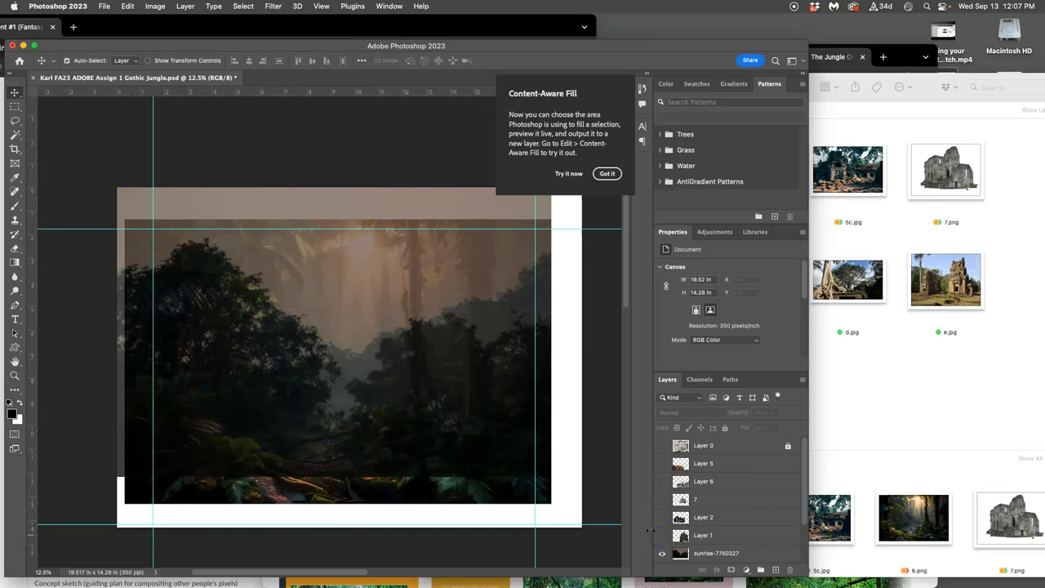
scroll(686, 532, "down", 3)
left_click(662, 499)
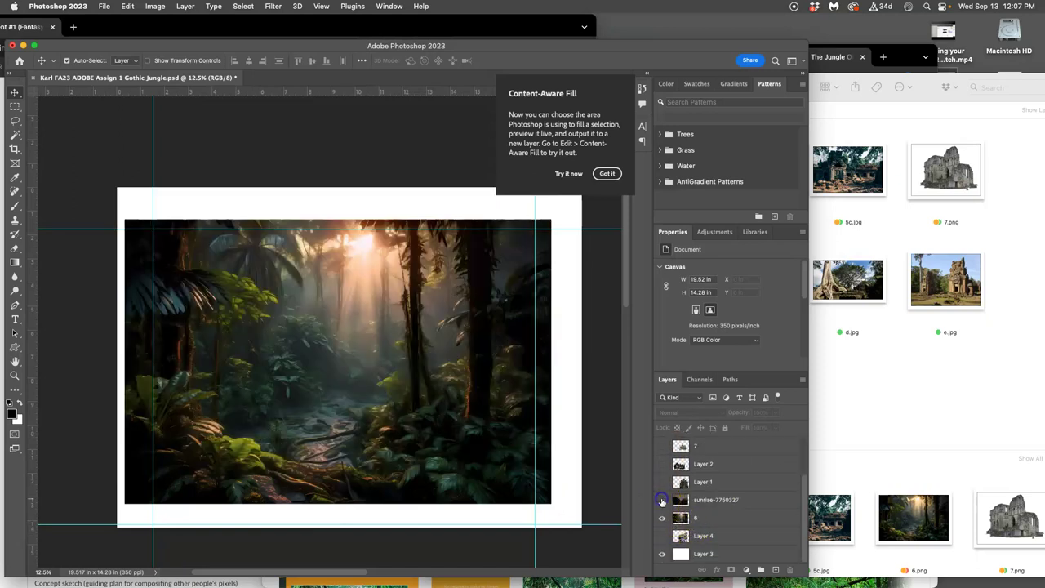
left_click(703, 521)
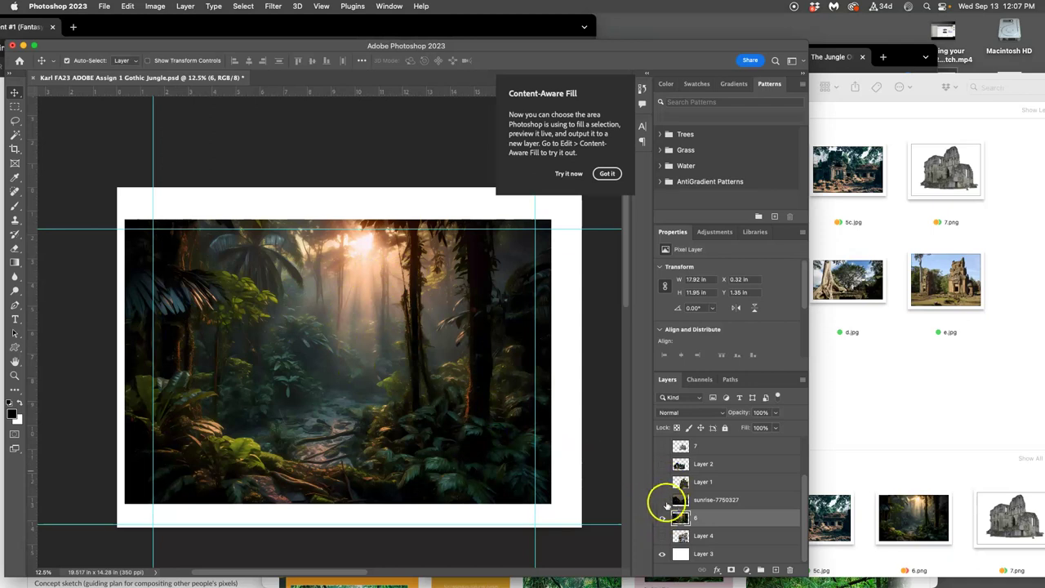
left_click(662, 500)
Raise the sunrise-7750327 layer's opacity to 100%, then hide it to compare
left_click(704, 499)
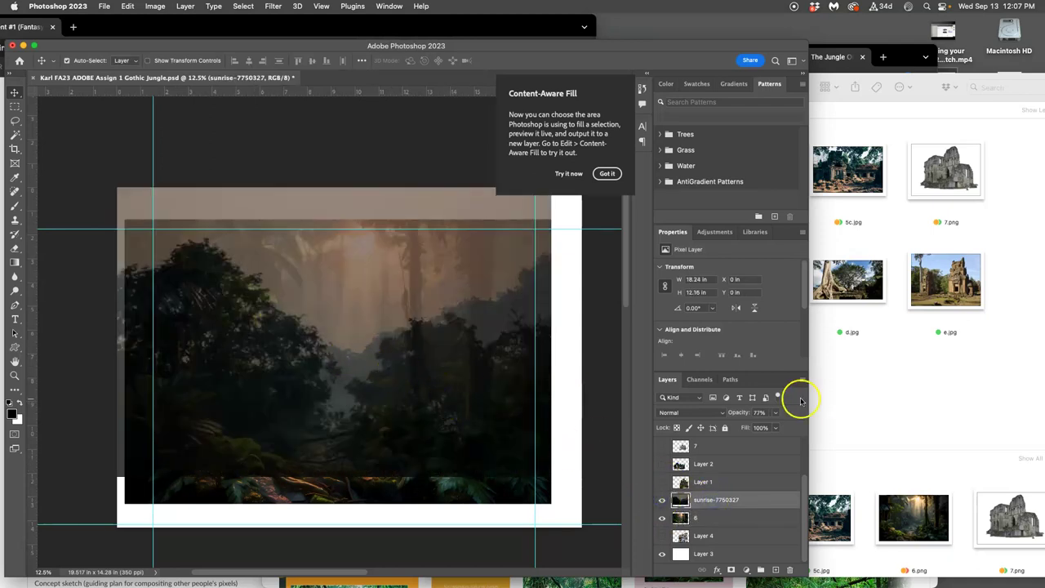
mouse_move(775, 427)
left_mouse_down()
mouse_move(819, 430)
mouse_move(771, 427)
left_mouse_up()
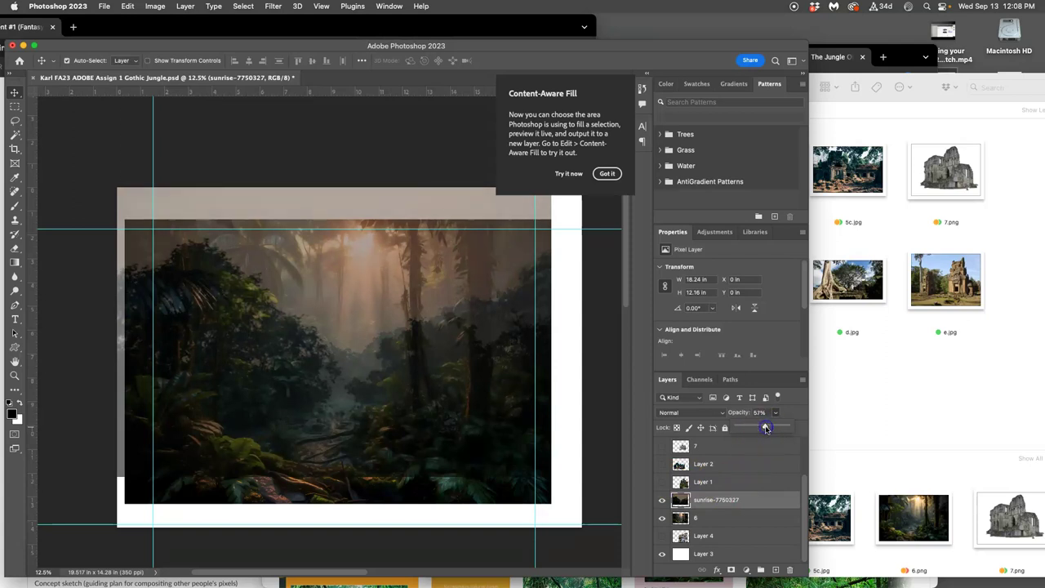
mouse_move(784, 426)
left_mouse_down()
mouse_move(746, 425)
mouse_move(784, 426)
mouse_move(764, 427)
left_mouse_up()
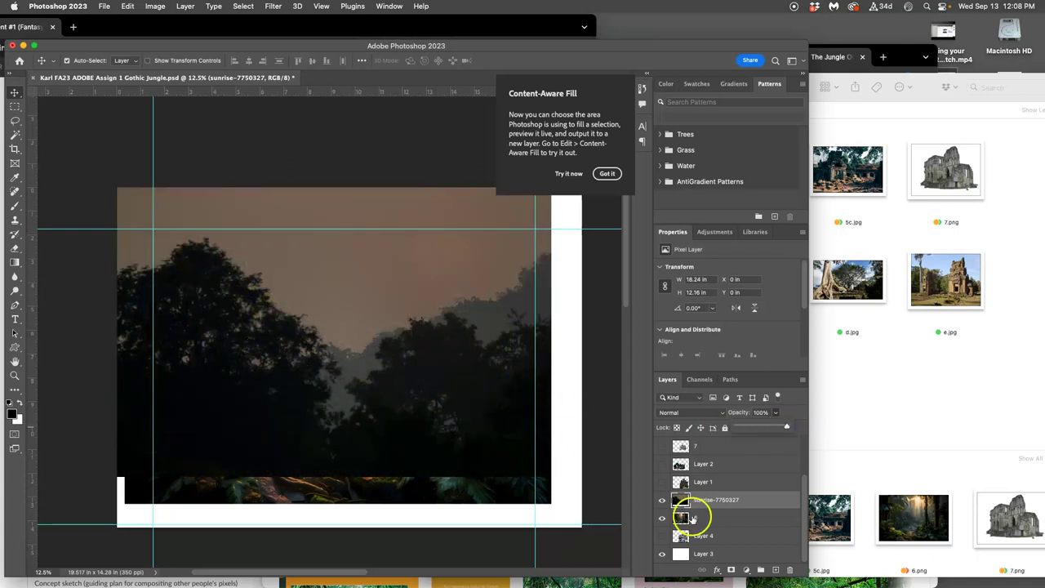
left_click(701, 500)
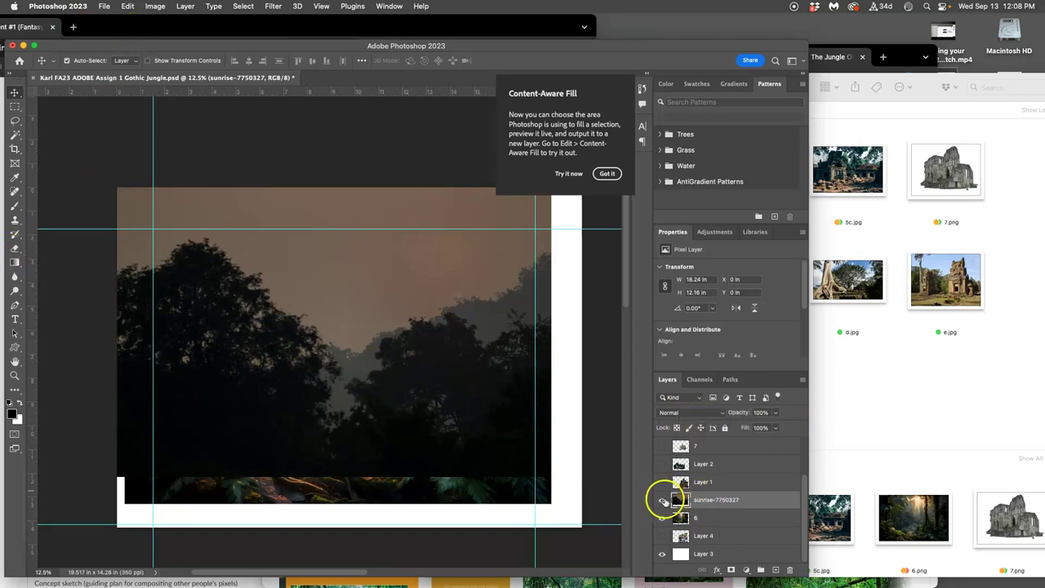
left_click(662, 499)
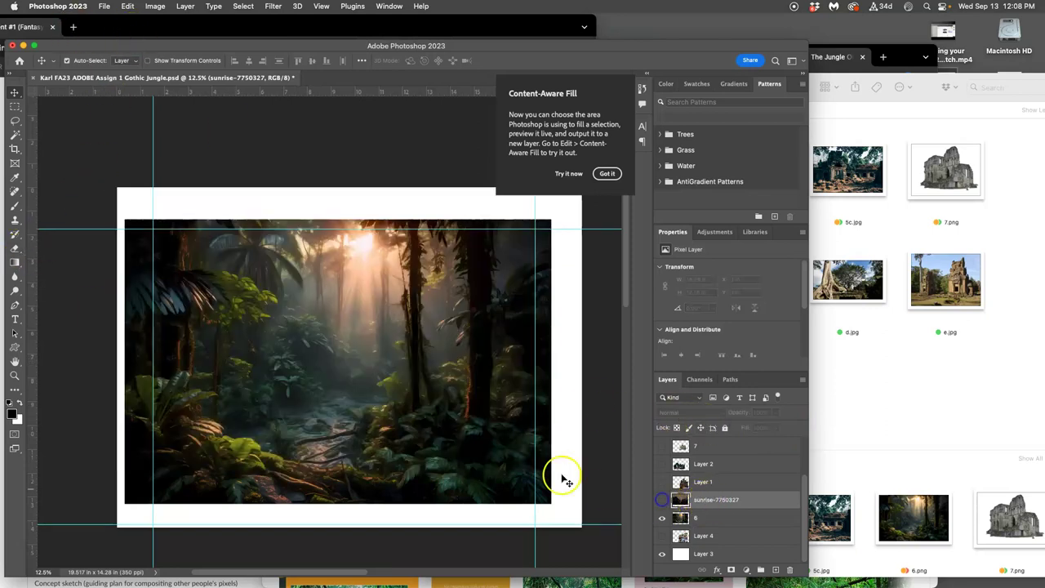
Show the sunrise-7750327 layer again and apply Levels with midtones 1.27 and white input 197
left_click(662, 499)
left_click(156, 6)
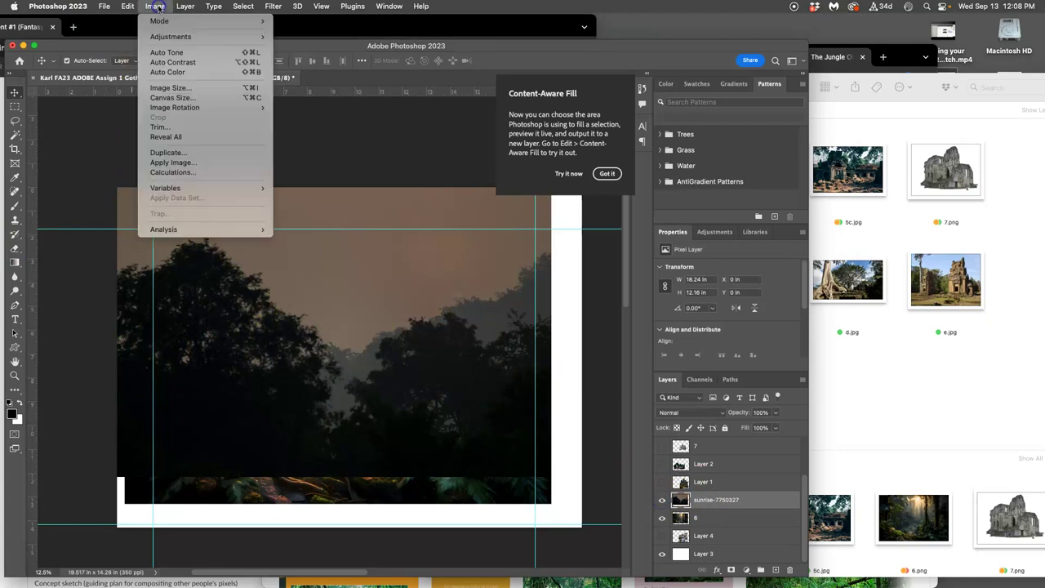
left_click(163, 37)
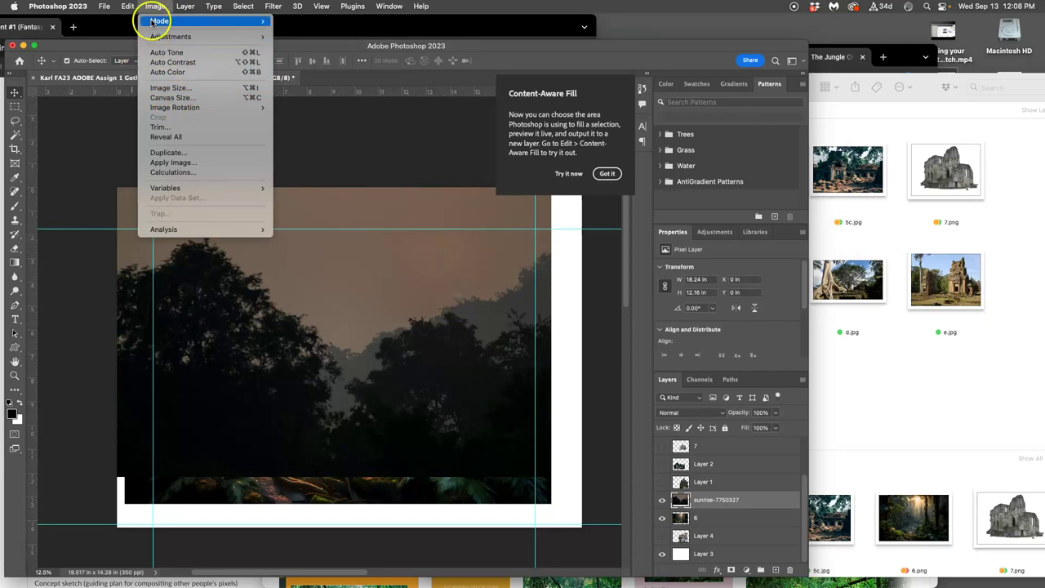
mouse_move(157, 37)
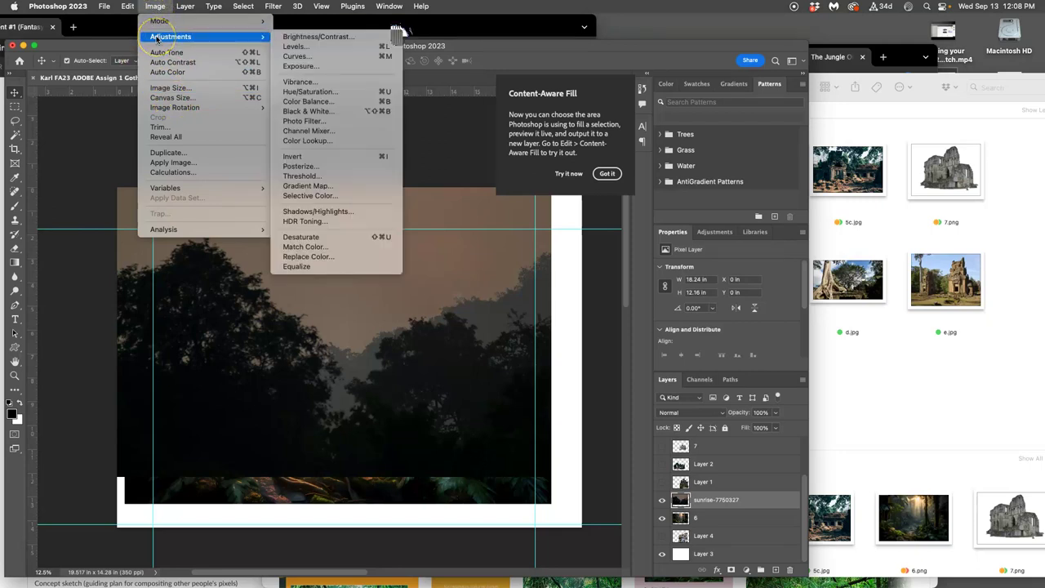
left_click(290, 48)
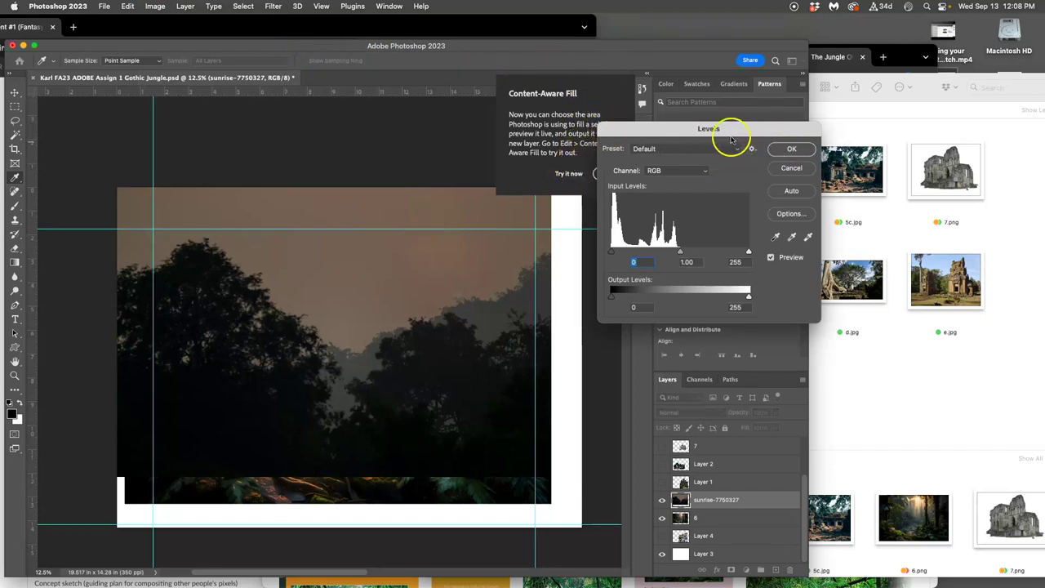
left_click_drag(724, 138, 654, 144)
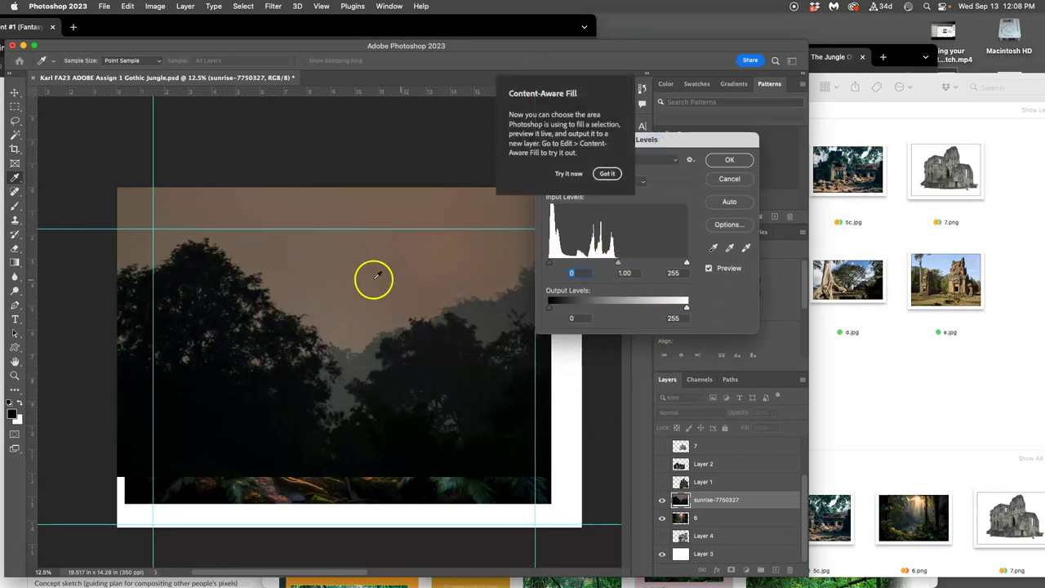
left_click(602, 173)
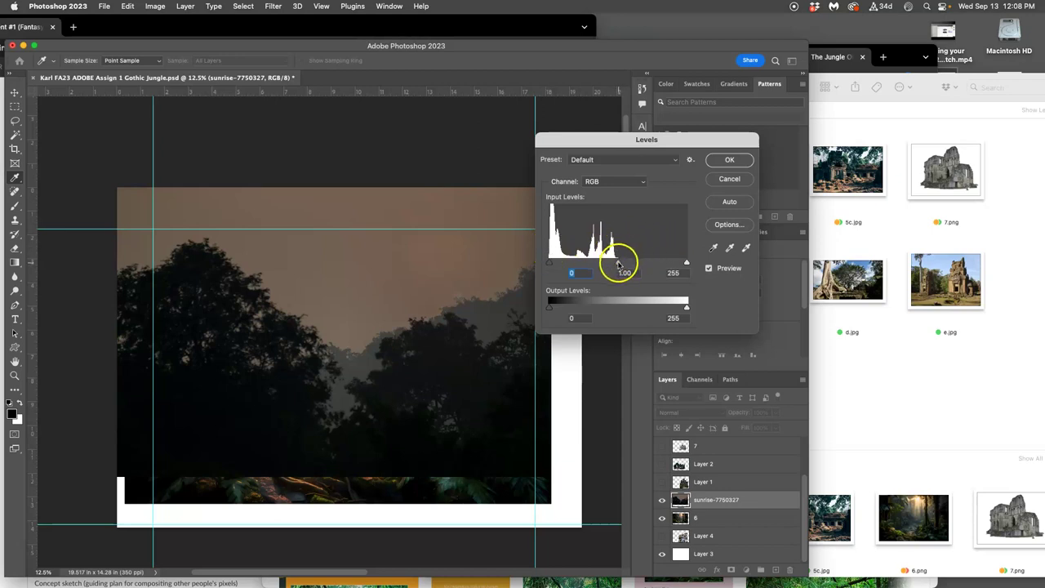
mouse_move(618, 264)
left_mouse_down()
mouse_move(580, 262)
mouse_move(618, 262)
mouse_move(600, 262)
left_mouse_up()
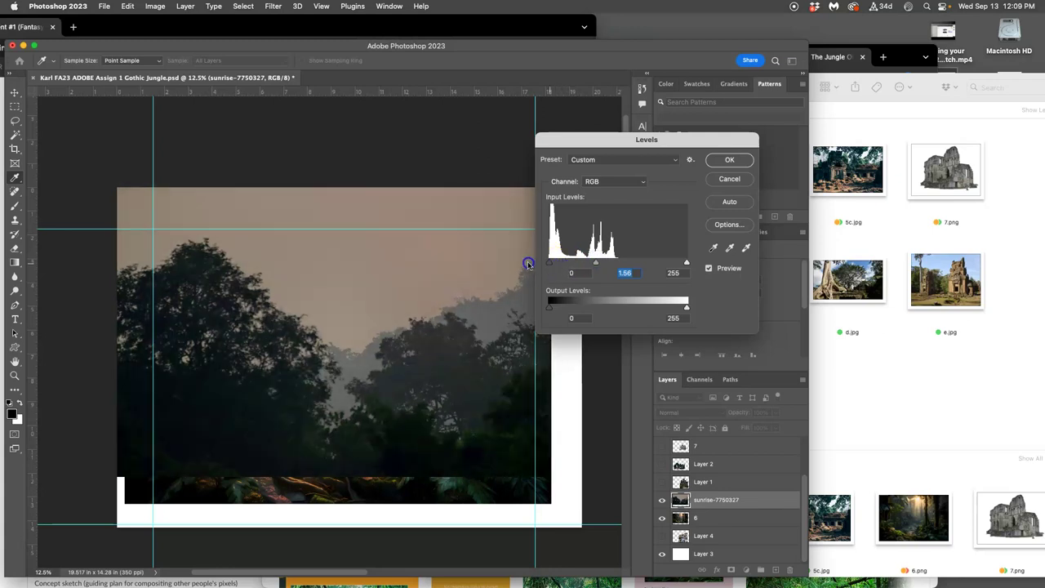
left_click_drag(595, 263, 605, 263)
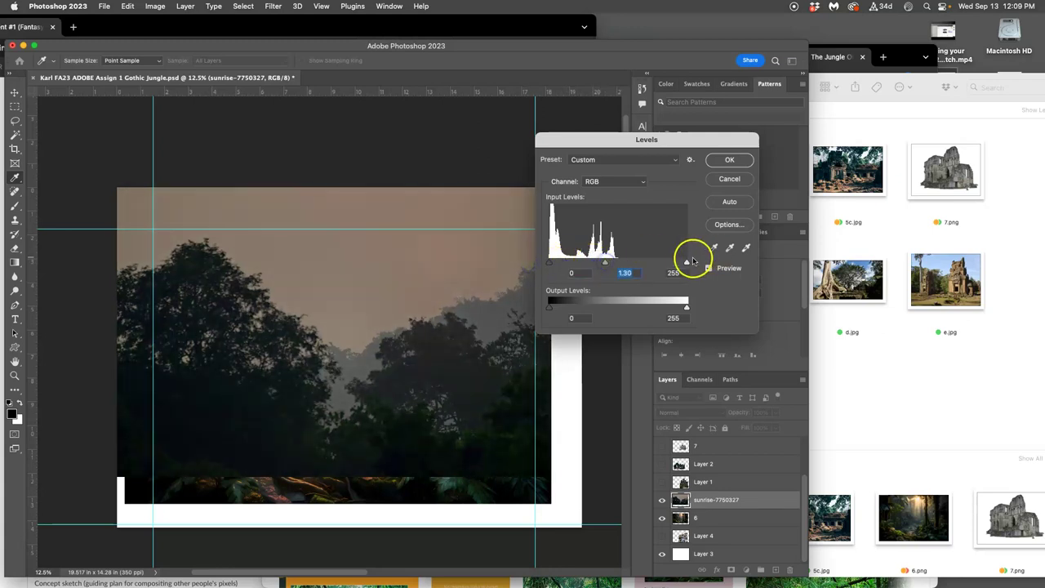
left_click_drag(688, 262, 654, 260)
left_click_drag(591, 263, 594, 263)
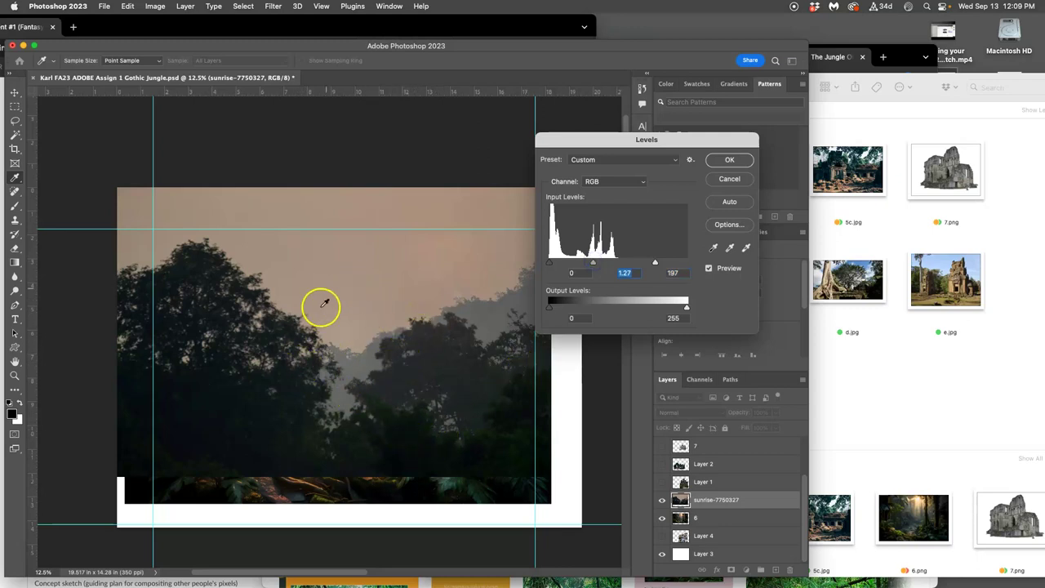
left_click(729, 160)
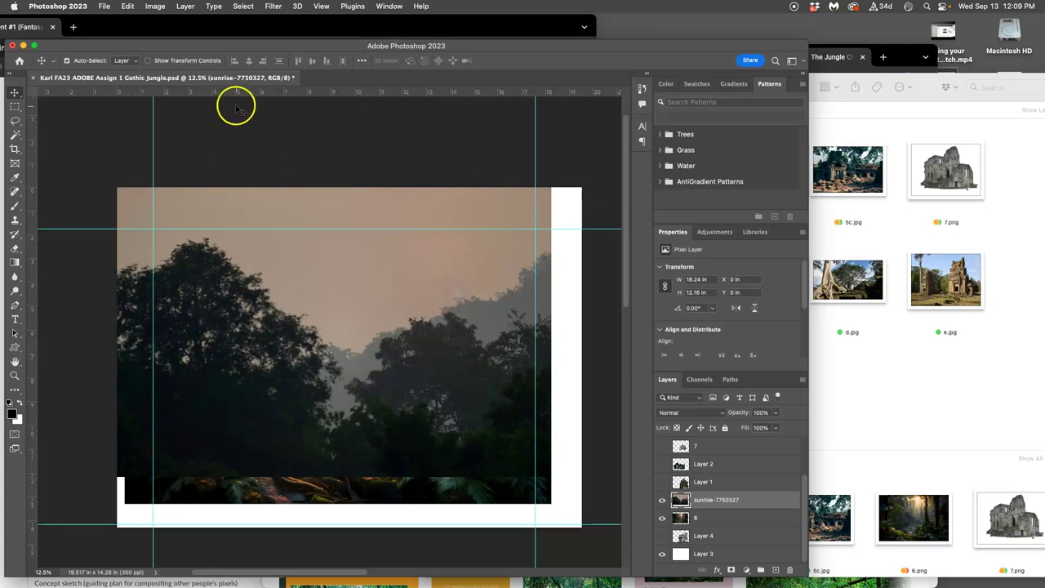
Start a Color Balance on the sunrise layer, setting midtones to -30, -15, -3
left_click(155, 6)
mouse_move(162, 38)
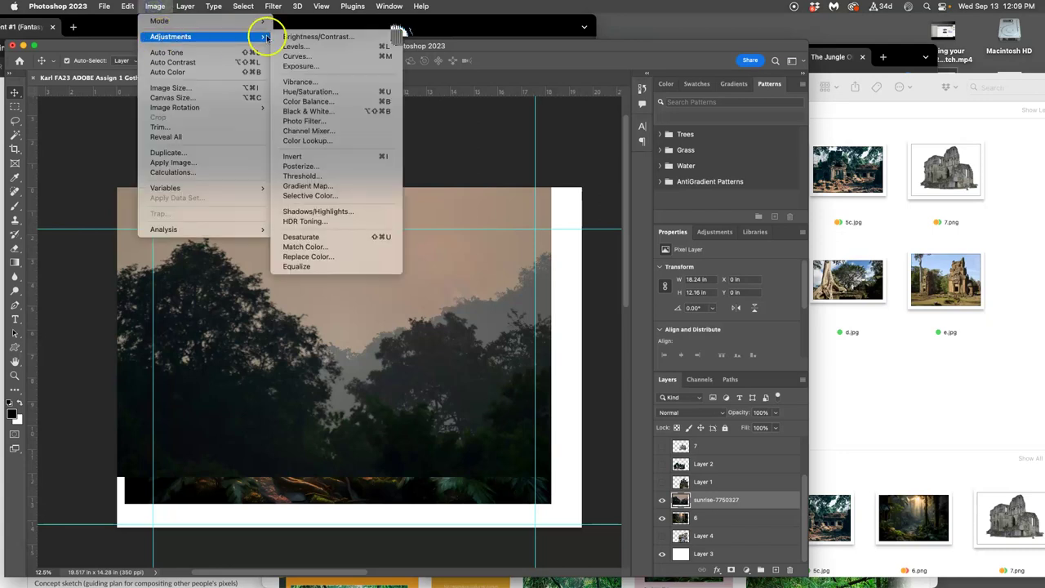
left_click(325, 102)
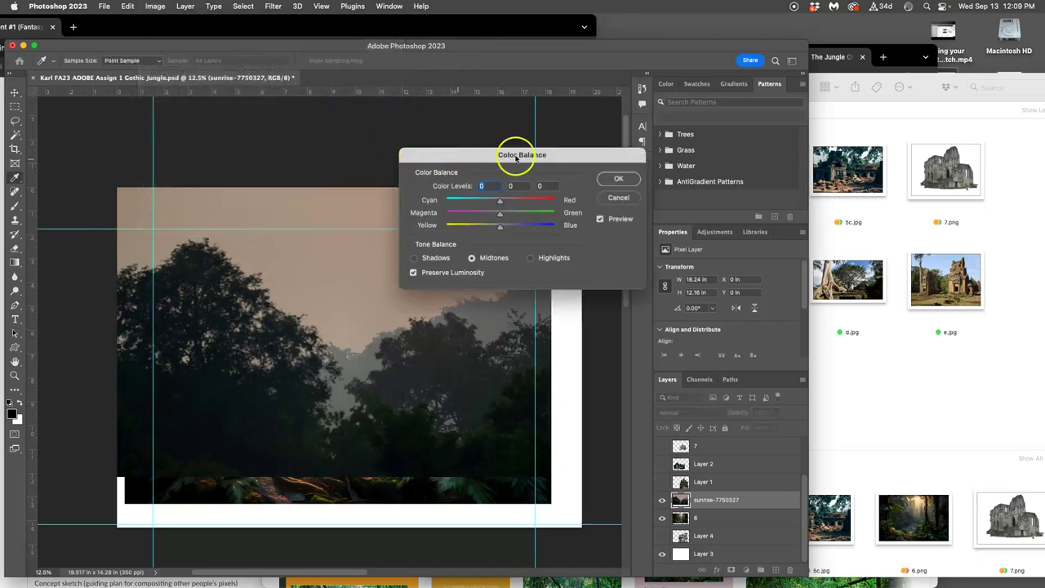
left_click_drag(484, 158, 572, 129)
left_click(587, 173)
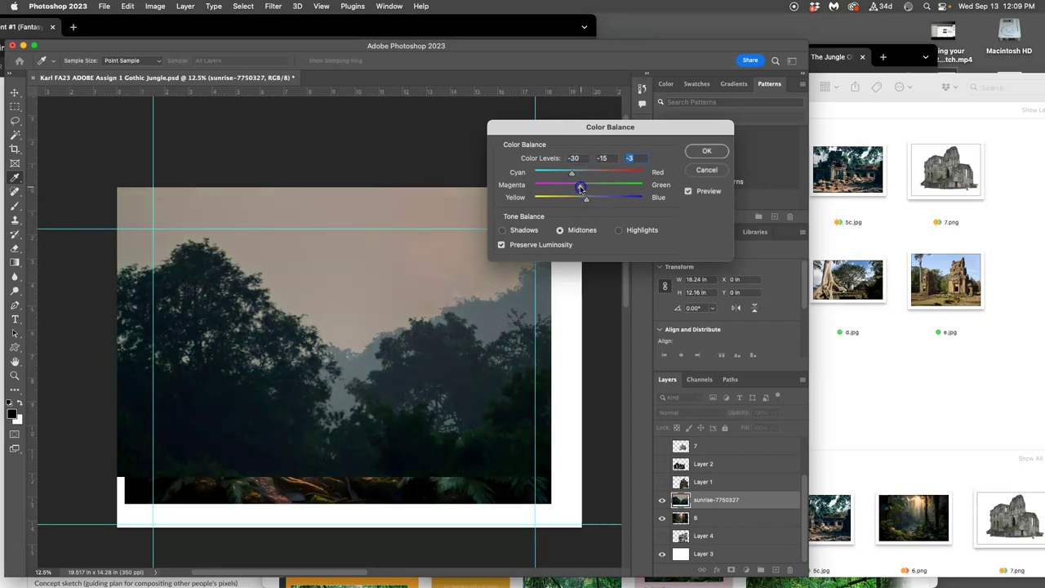
Confirm the Color Balance, then apply Hue/Saturation of hue -9, saturation +55, lightness -2
left_click(706, 150)
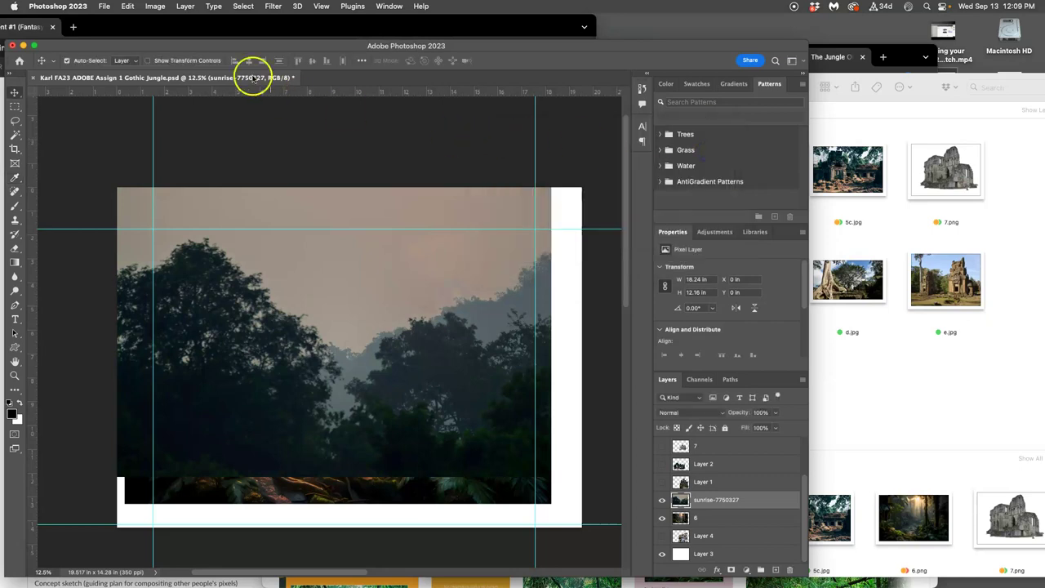
left_click(155, 7)
mouse_move(163, 36)
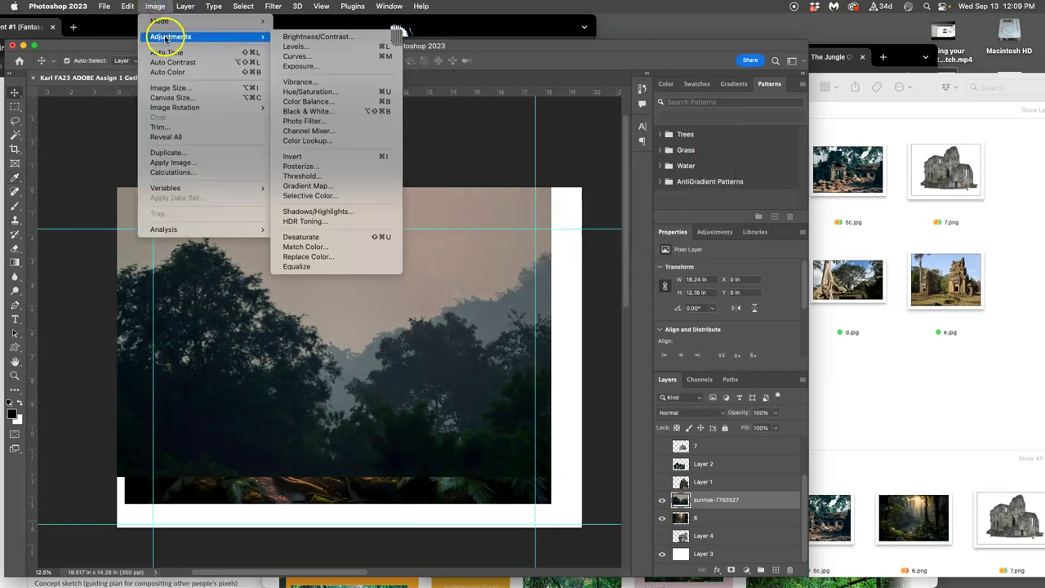
left_click(325, 92)
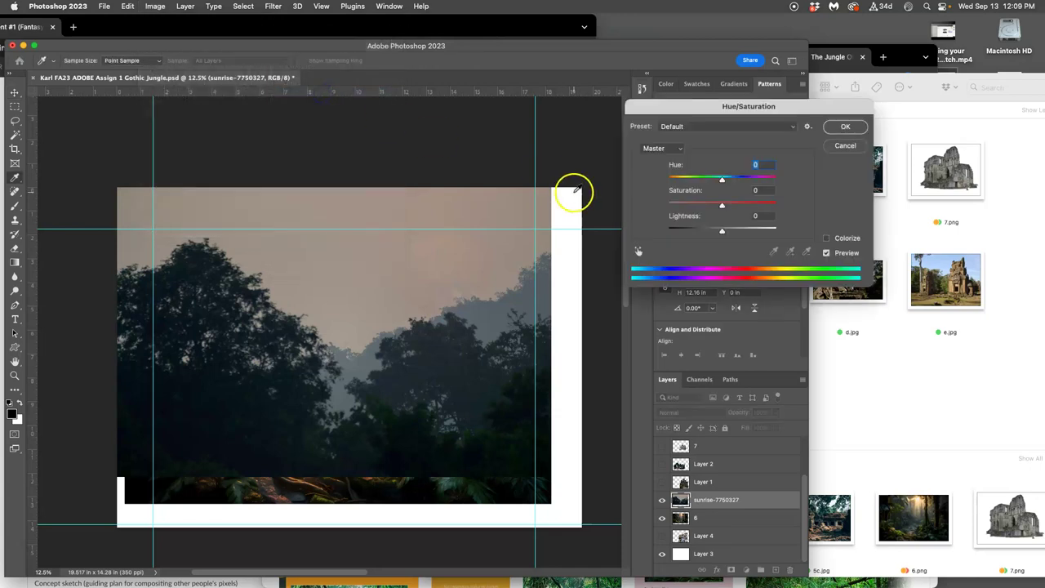
left_click_drag(715, 180, 763, 203)
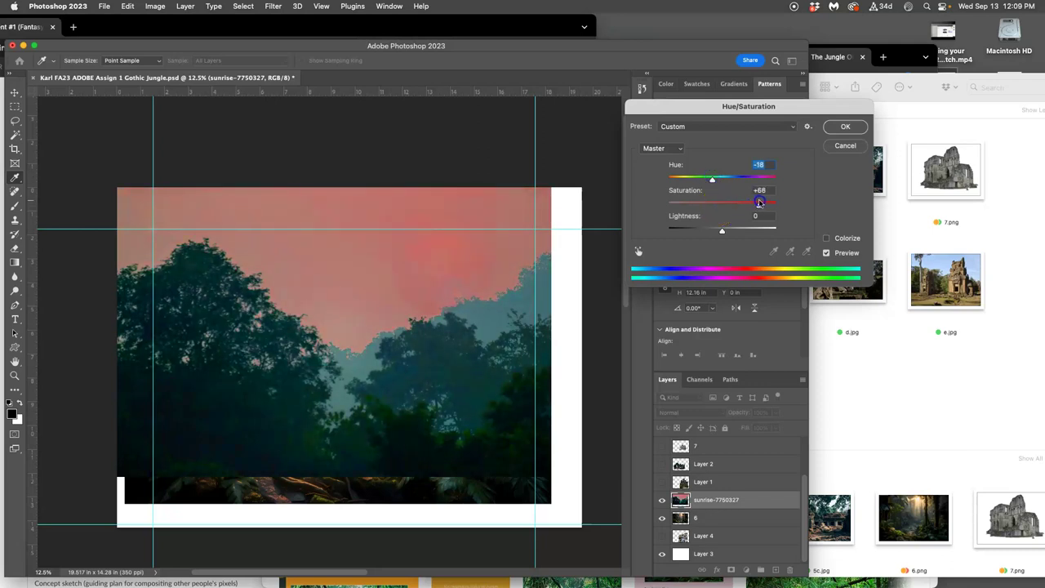
left_click_drag(753, 202, 718, 182)
left_click_drag(722, 231, 721, 231)
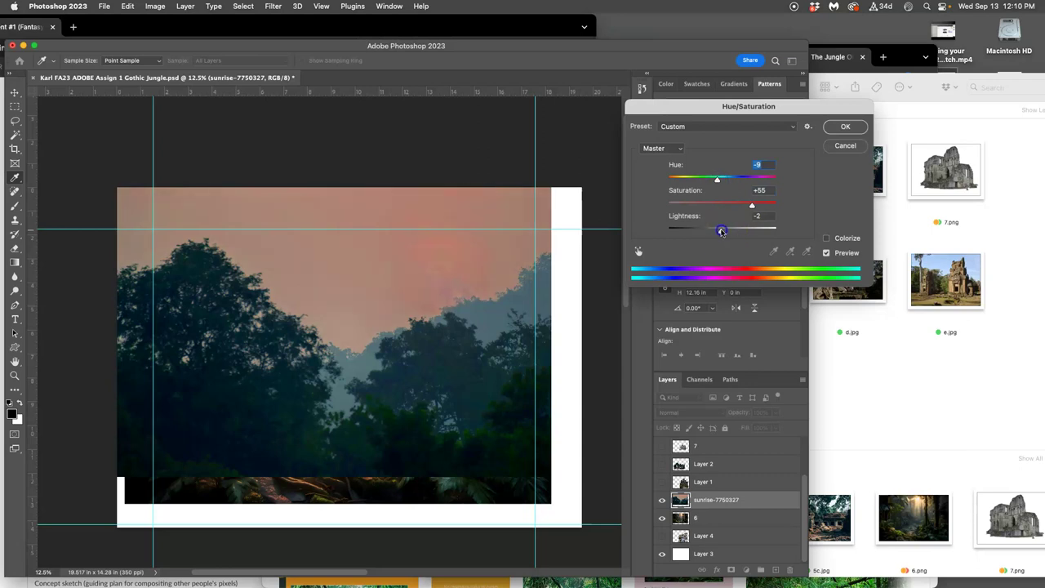
left_click(844, 127)
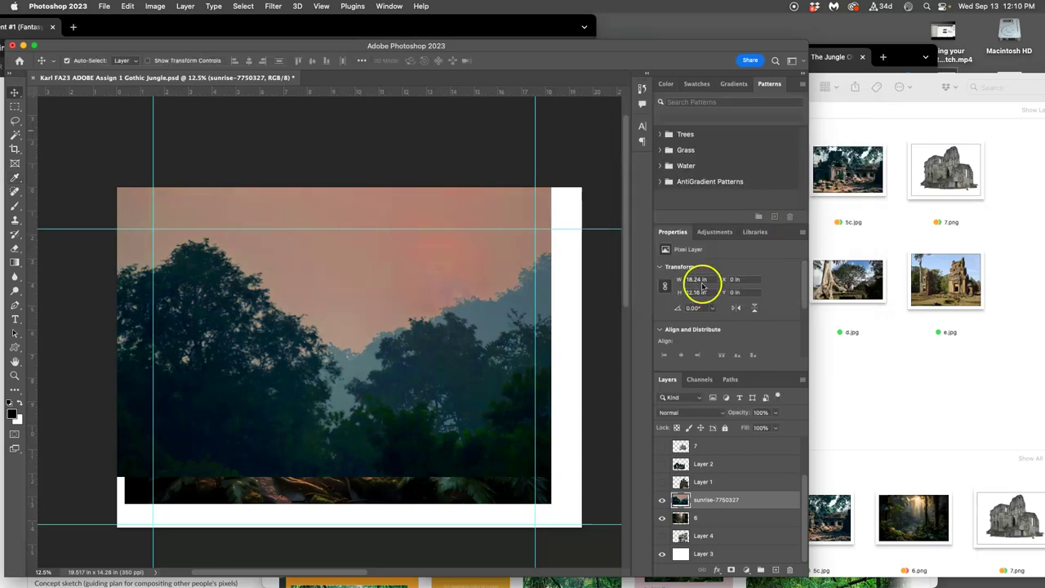
Show the History panel, enlarge its list, and revert to the state before the adjustments
left_click(642, 89)
scroll(541, 122, "up", 2)
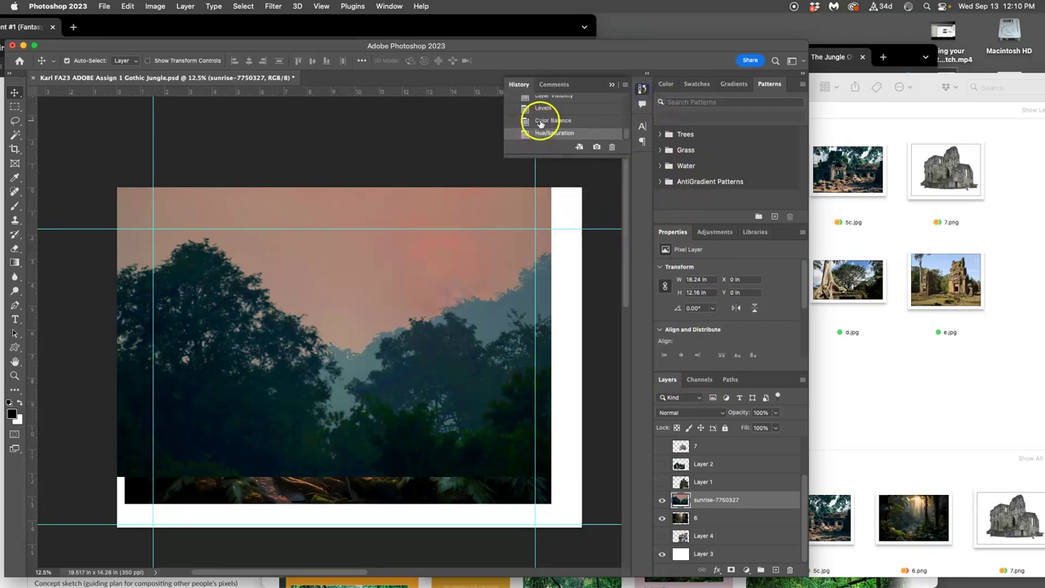
scroll(541, 122, "down", 3)
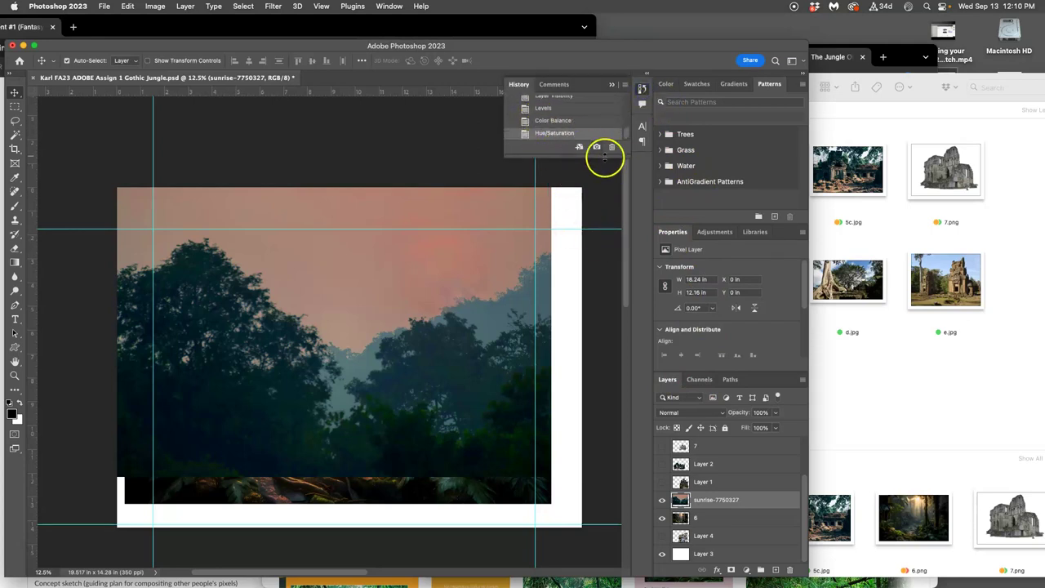
left_click_drag(619, 154, 621, 196)
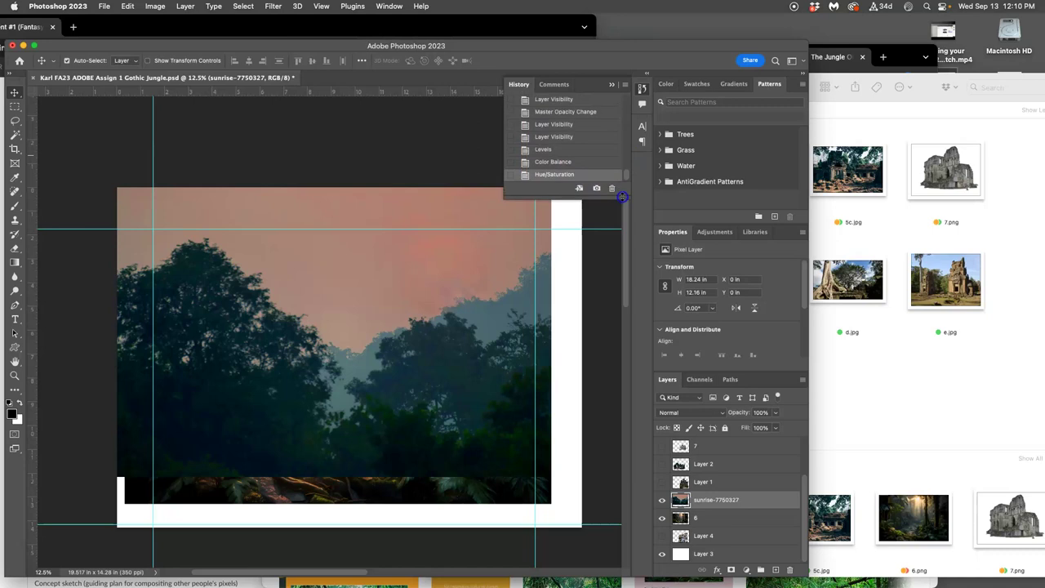
left_click(540, 137)
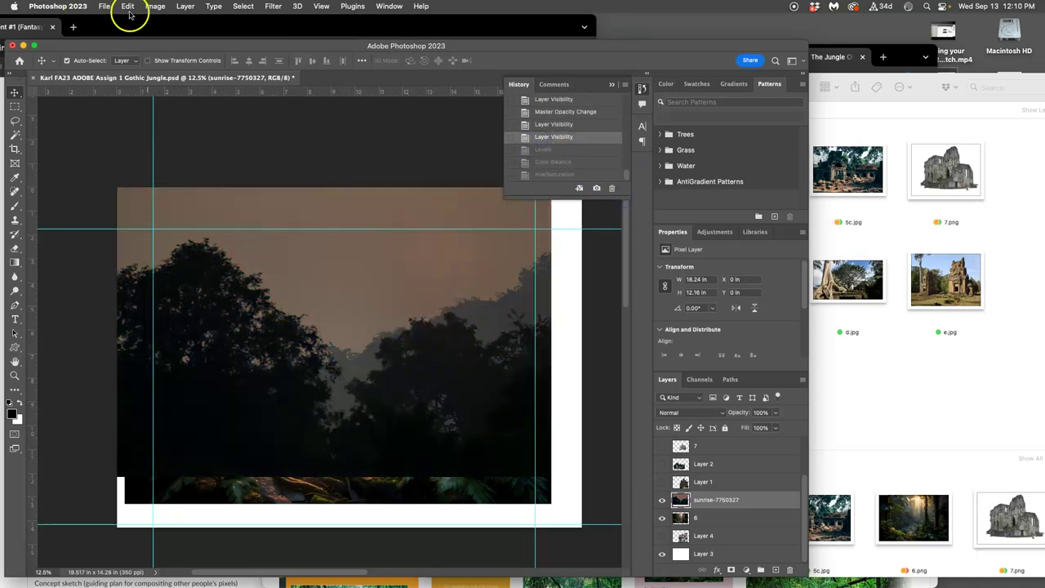
Step forward through the Levels, Color Balance and Hue/Saturation history states to compare
left_click(155, 7)
mouse_move(170, 36)
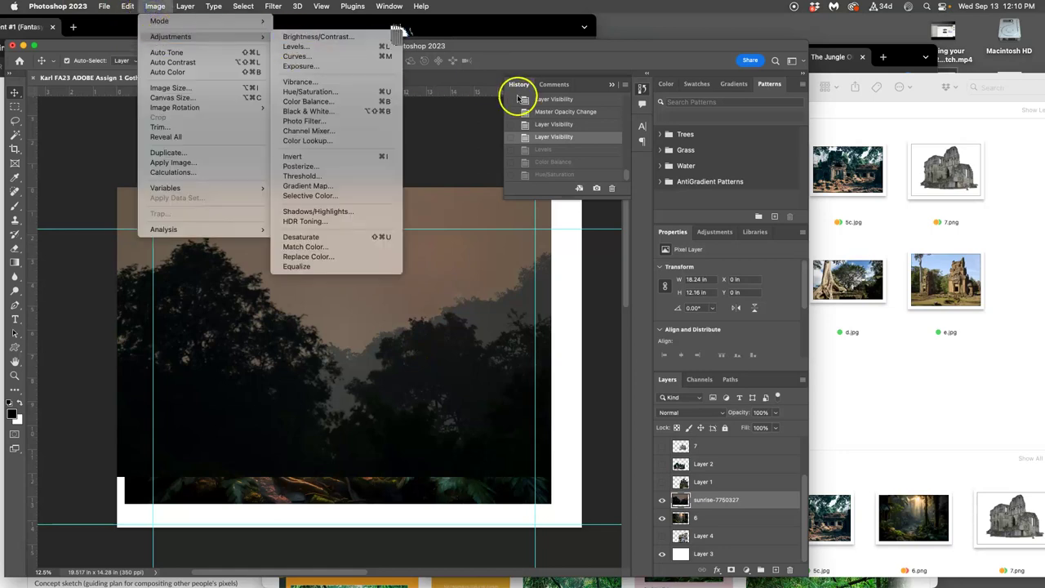
left_click(547, 151)
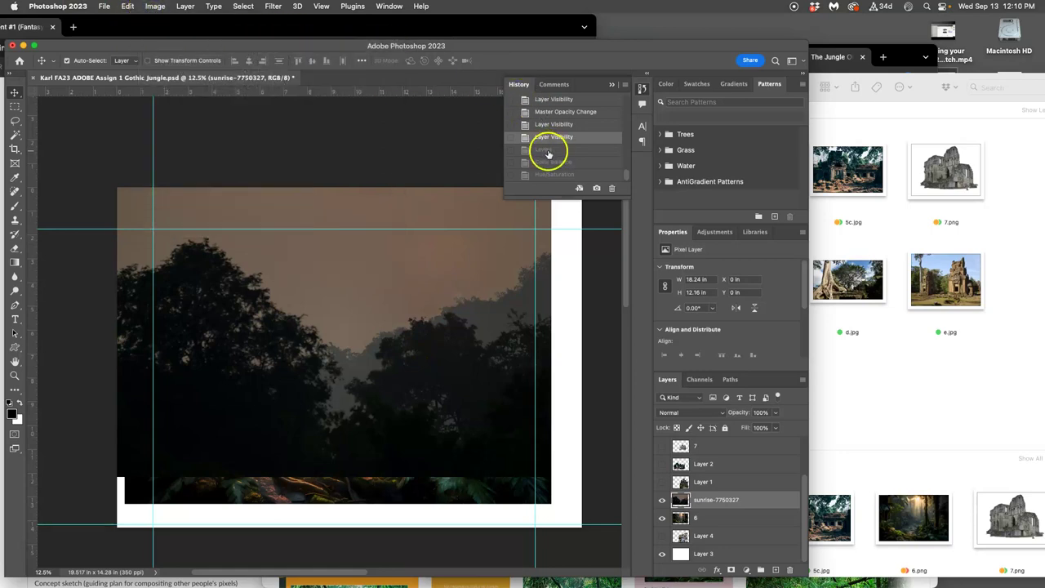
left_click(546, 150)
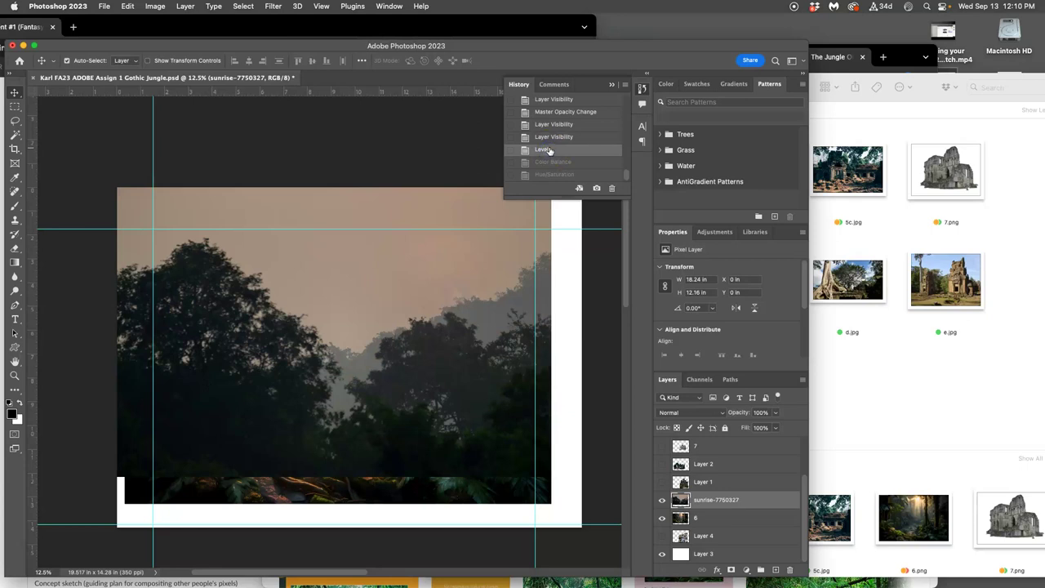
left_click(158, 8)
mouse_move(258, 37)
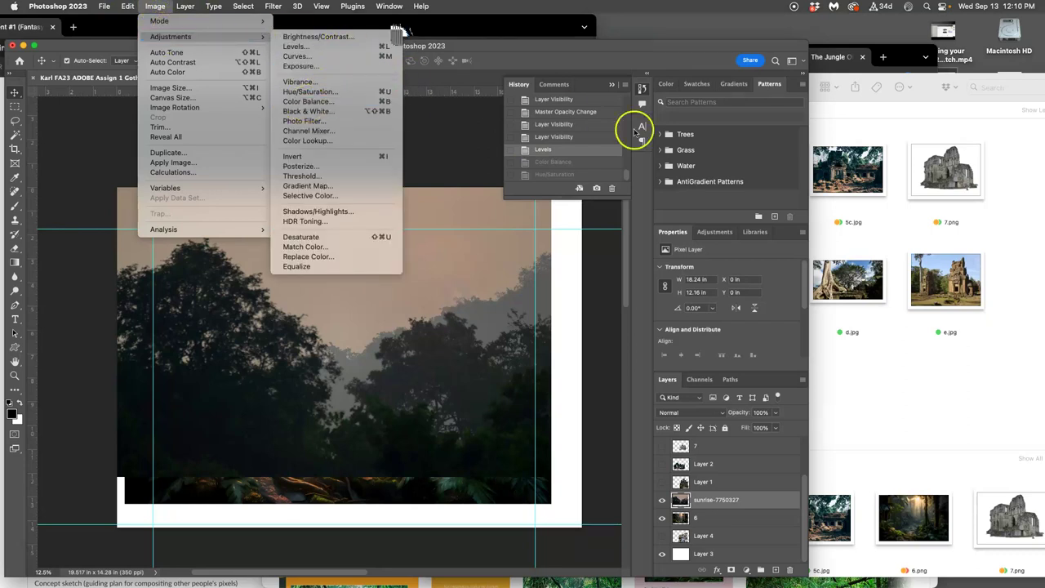
left_click(569, 163)
left_click(559, 164)
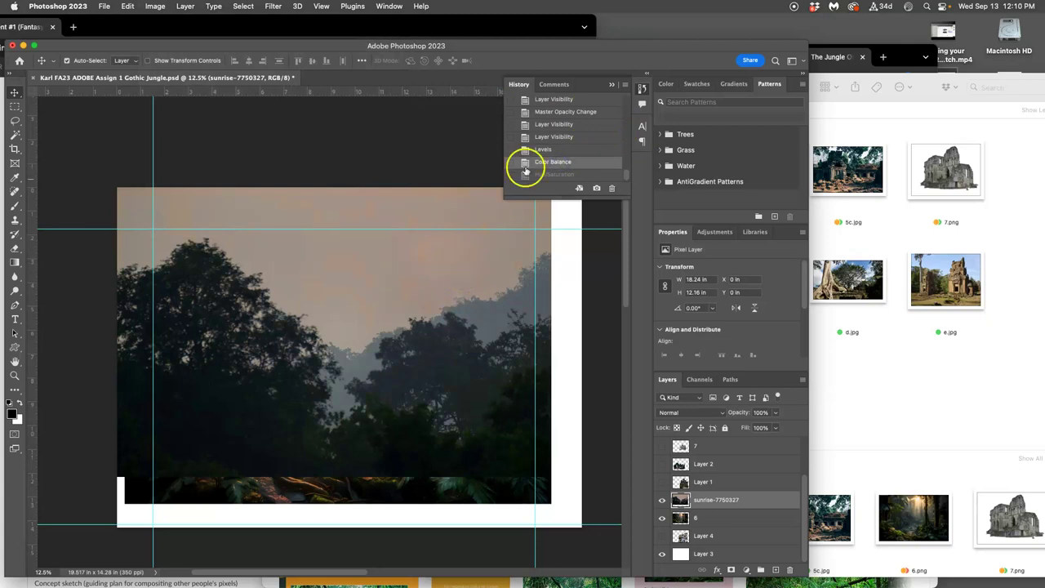
left_click(145, 6)
mouse_move(171, 36)
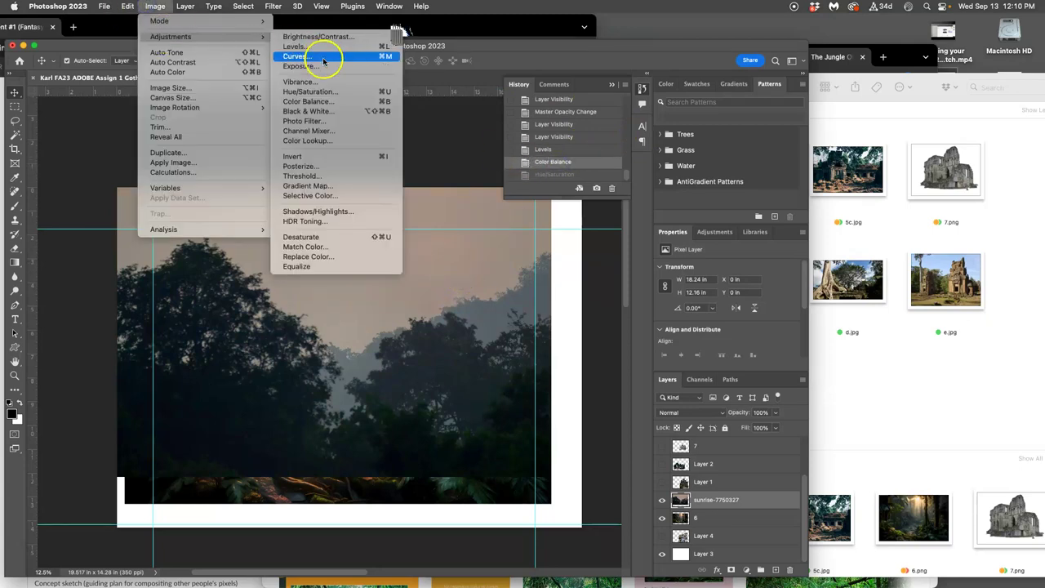
left_click(568, 174)
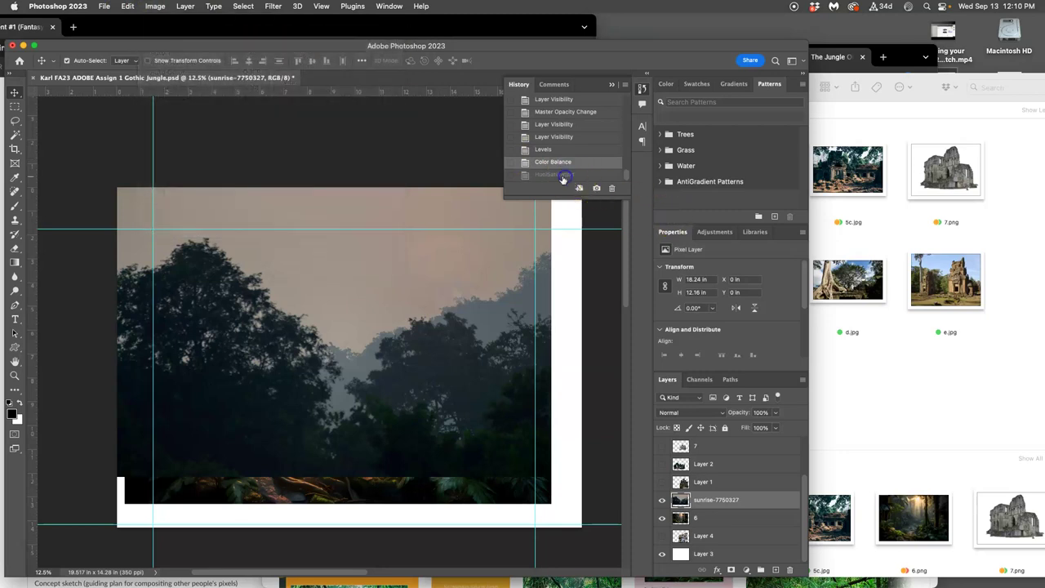
left_click(562, 174)
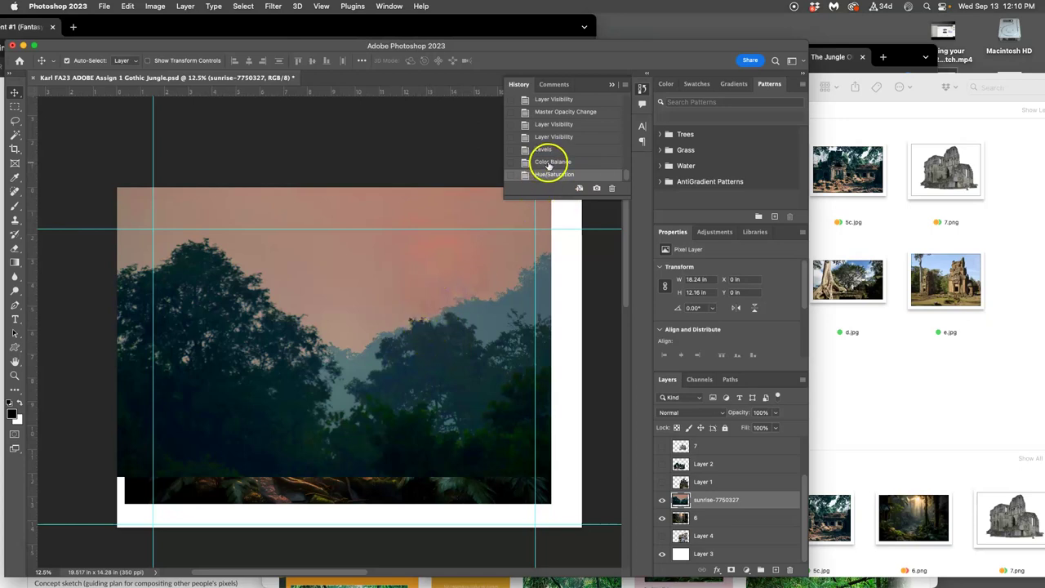
Toggle the sunrise-7750327 layer to compare, leave it visible, and set its opacity to 66%
left_click(583, 280)
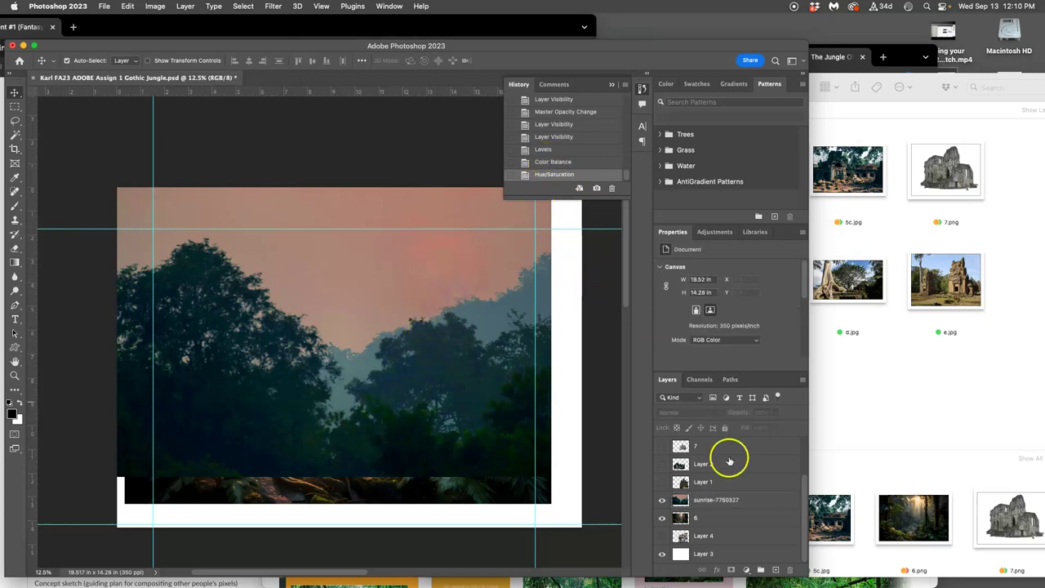
left_click(740, 499)
left_click(662, 500)
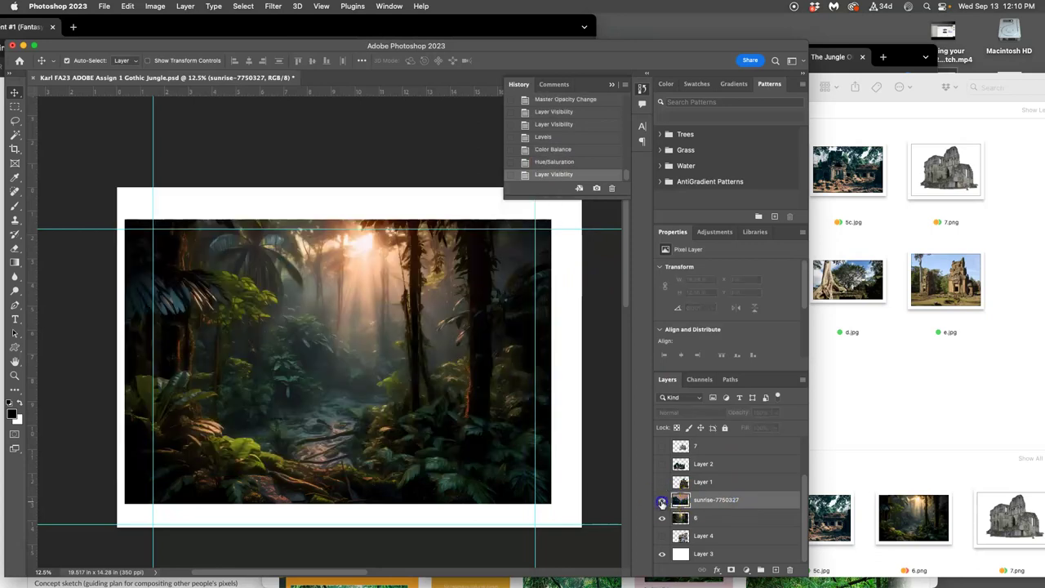
left_click(662, 500)
left_click(662, 500)
left_click(662, 501)
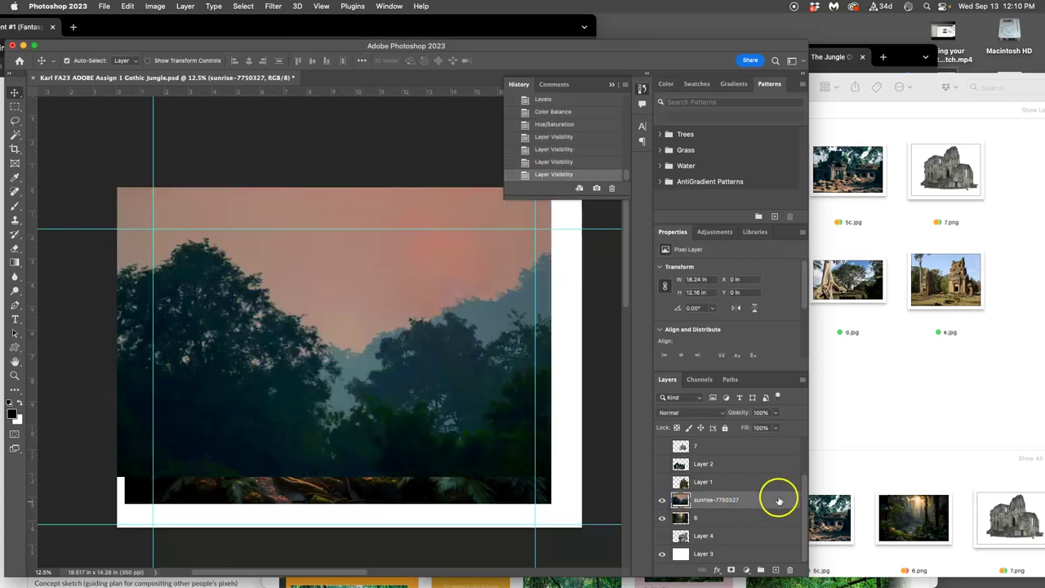
left_click(775, 413)
left_click_drag(766, 426, 758, 427)
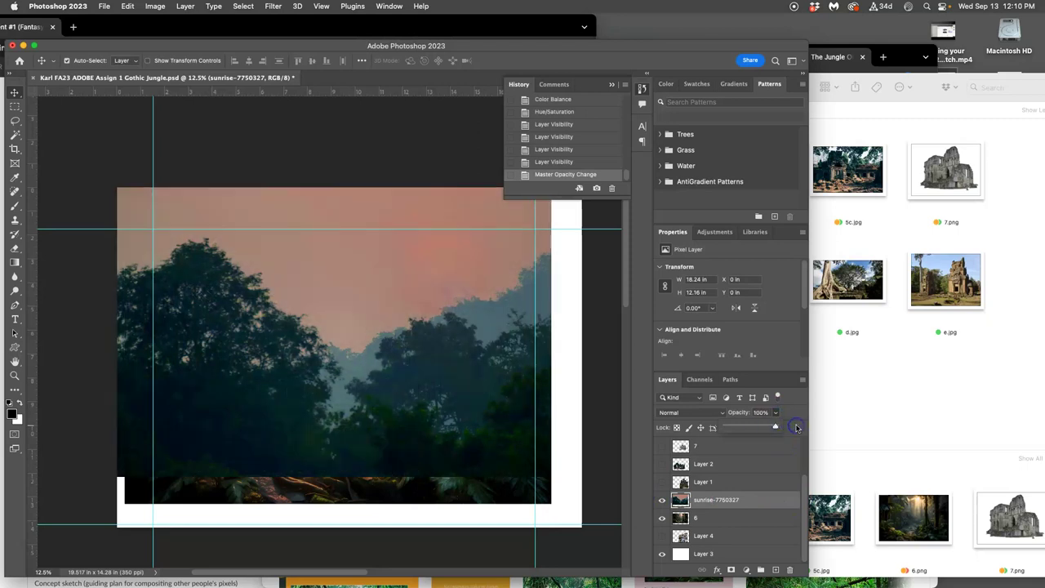
left_click_drag(778, 428, 758, 427)
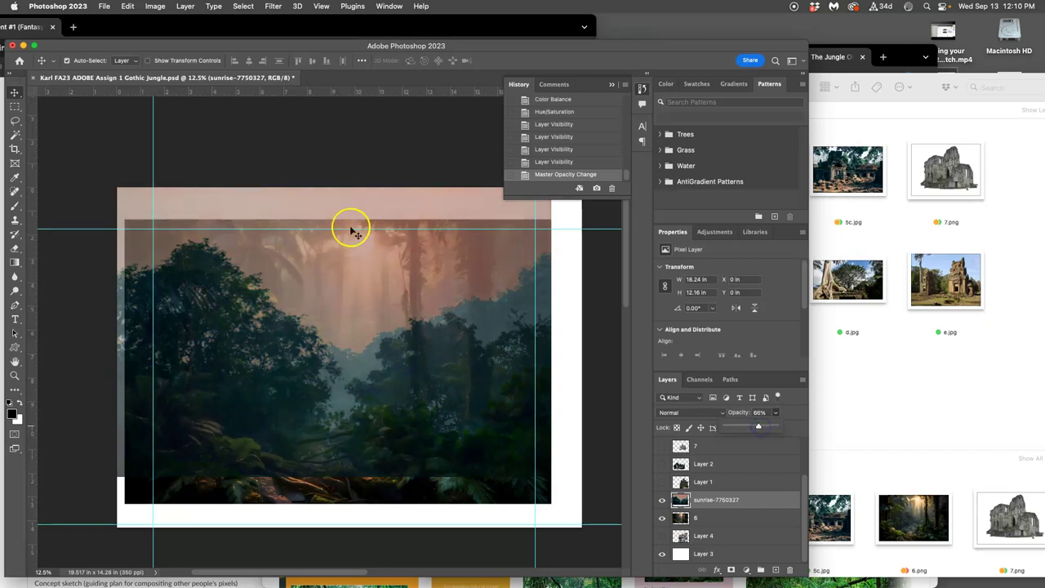
Show and select Layer 1, then apply Levels with inputs 15, 1.16 and 232
left_click(662, 482)
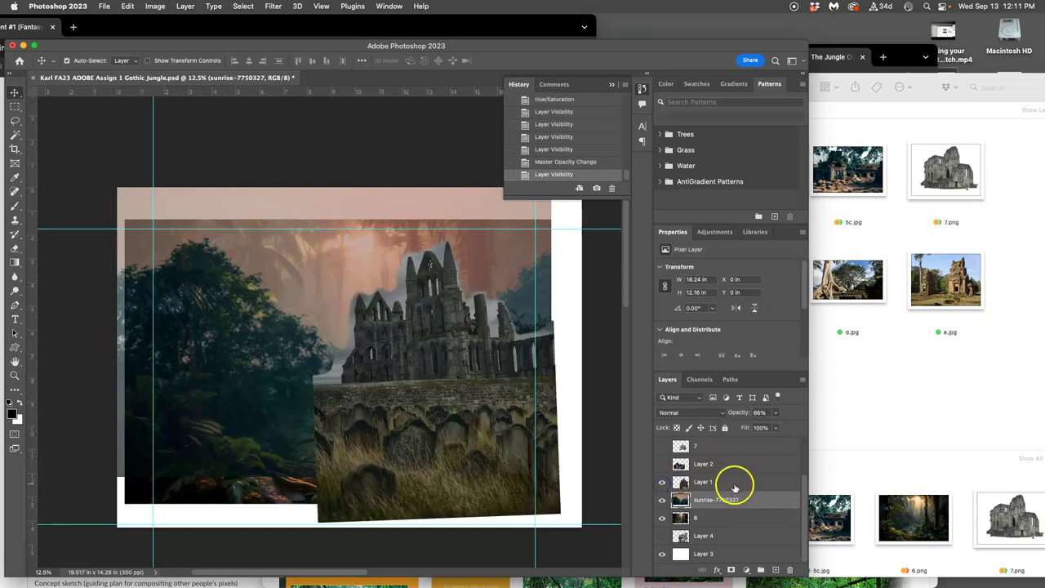
left_click(734, 485)
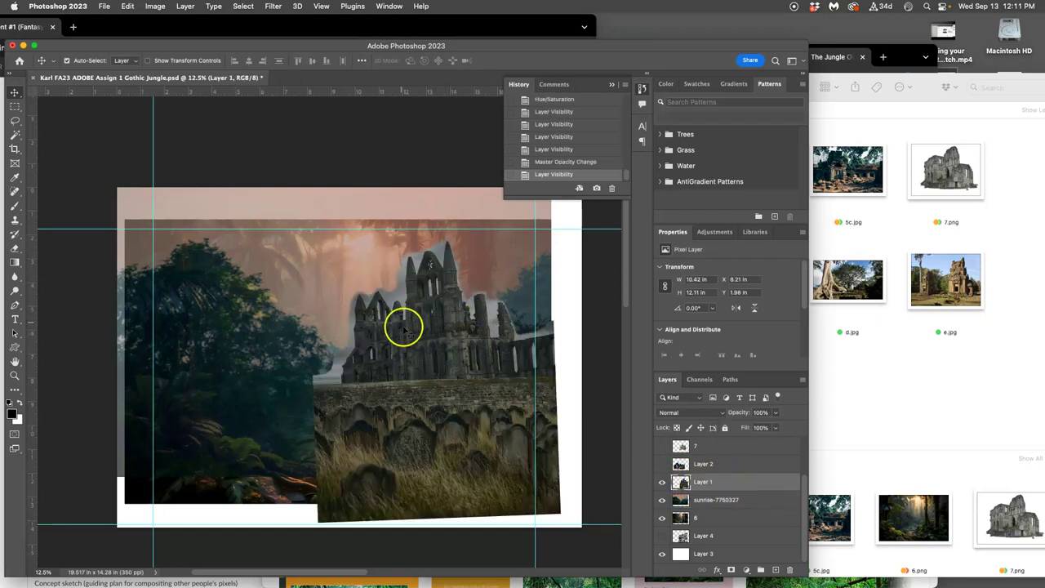
left_click(155, 5)
mouse_move(270, 33)
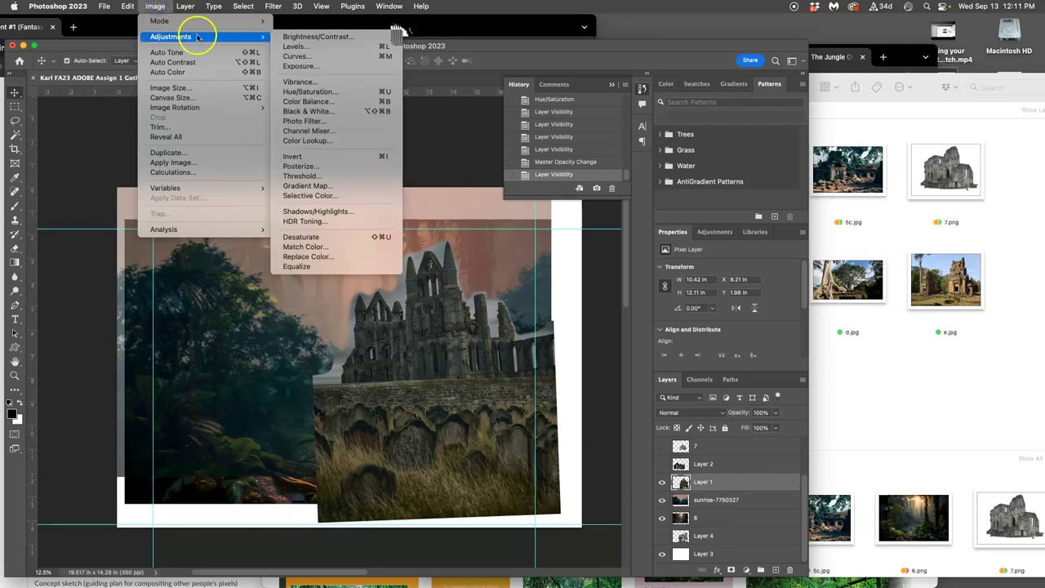
left_click(303, 46)
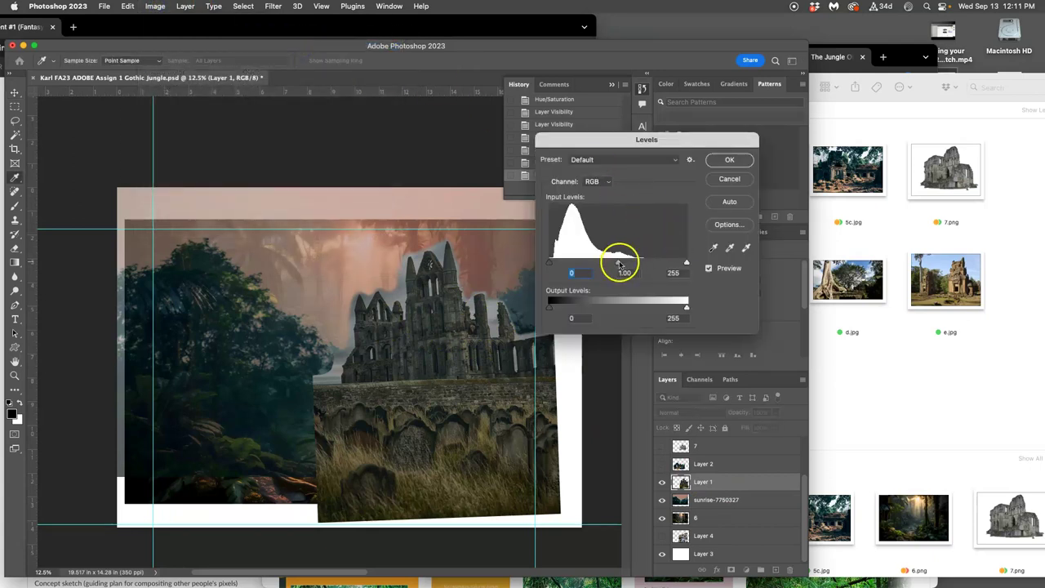
left_click_drag(618, 262, 557, 264)
left_click_drag(684, 264, 673, 263)
left_click_drag(554, 264, 556, 264)
left_click(729, 160)
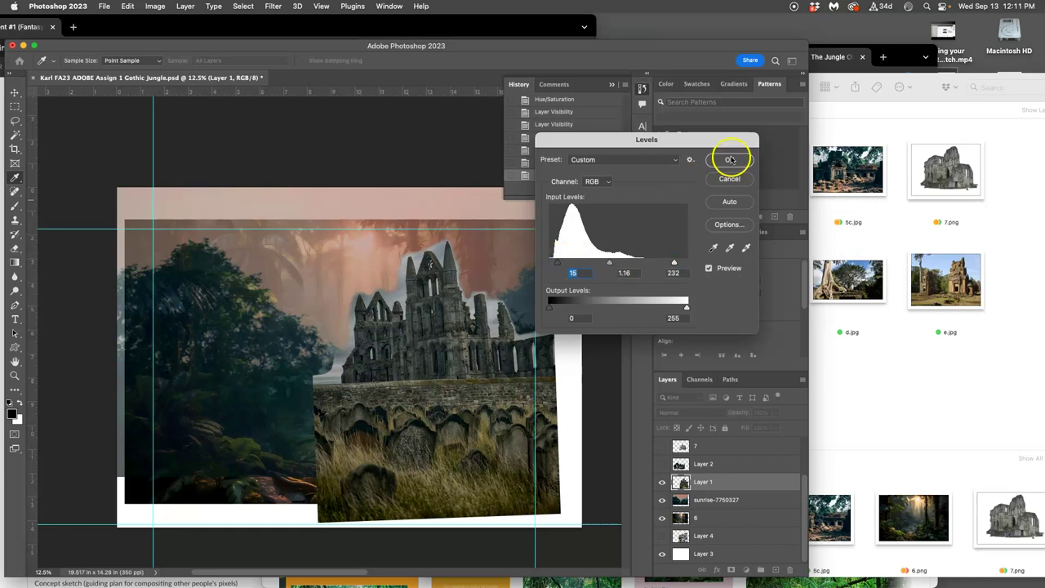
Apply a Color Balance to Layer 1, adjusting its midtones, highlights and shadows
left_click(155, 7)
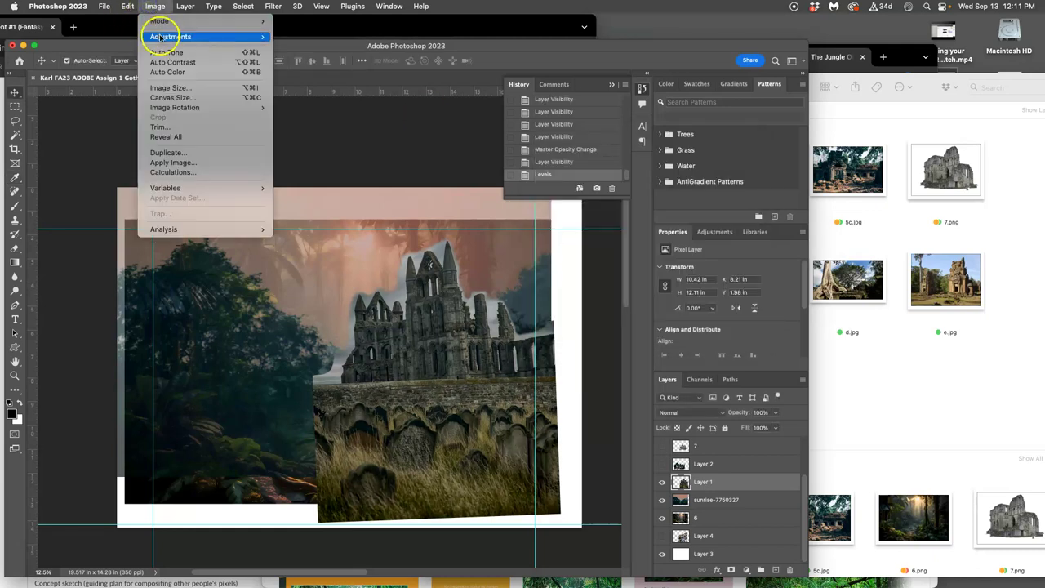
mouse_move(163, 36)
left_click(298, 101)
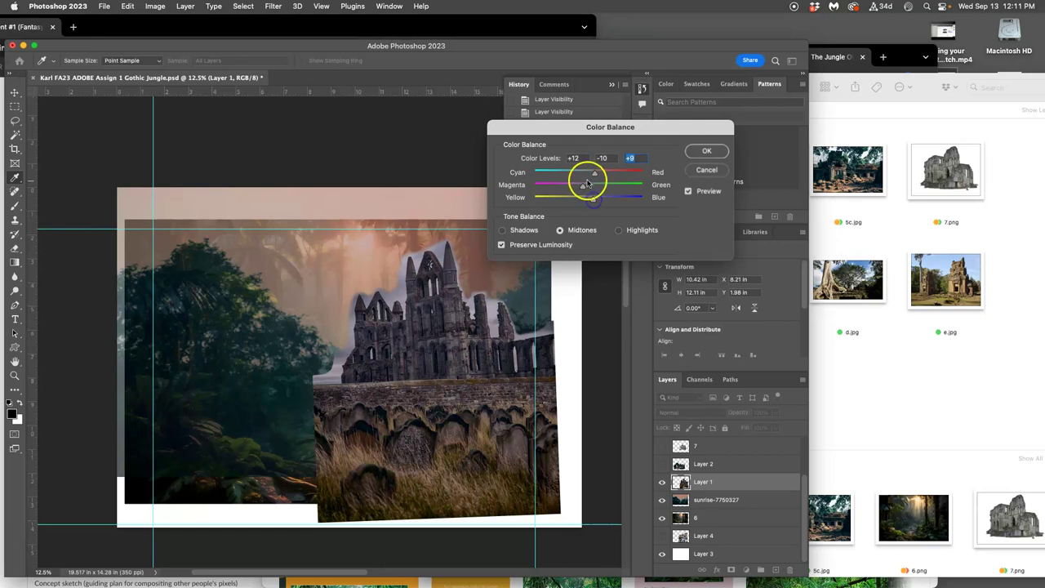
left_click(618, 230)
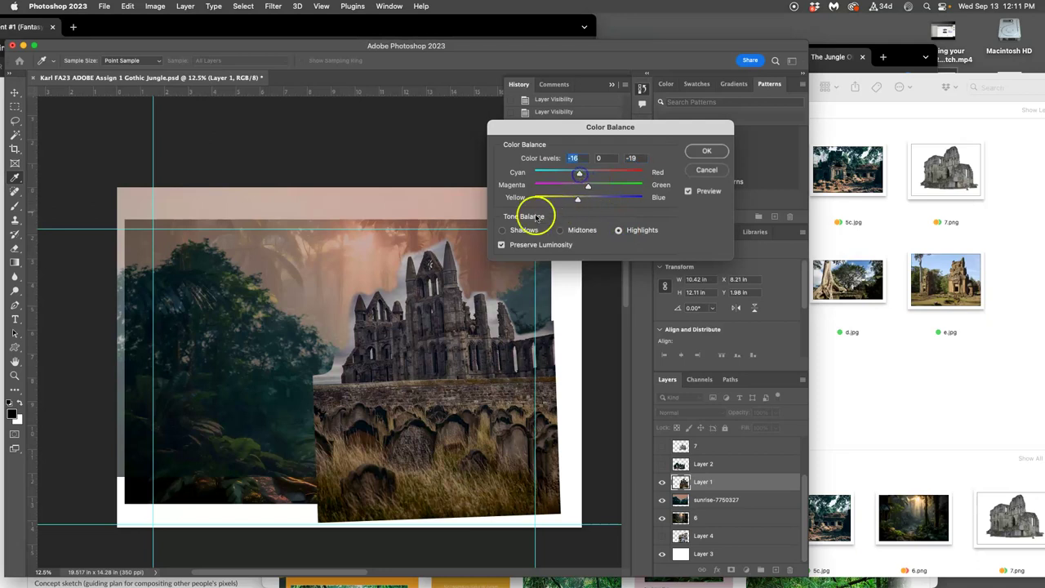
left_click(502, 229)
left_click_drag(587, 202, 596, 202)
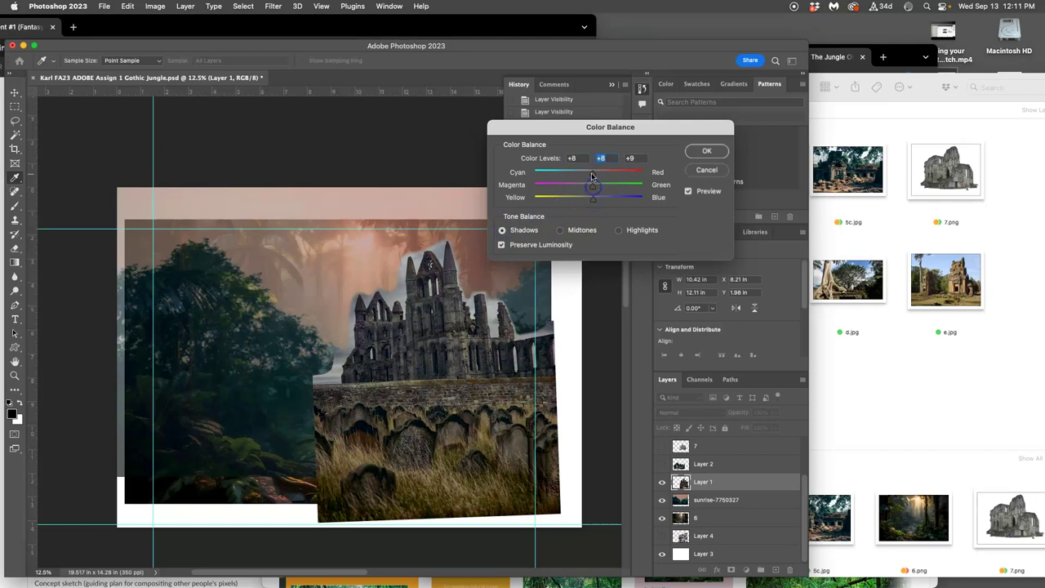
left_click(706, 151)
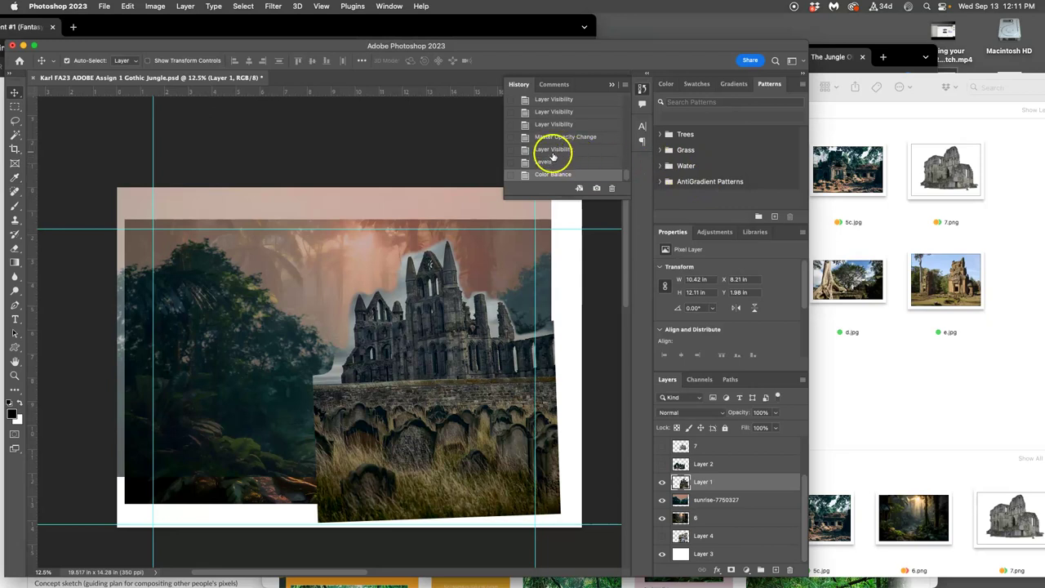
Apply Hue/Saturation to Layer 1 with hue -10 and saturation +9
left_click(160, 8)
mouse_move(264, 36)
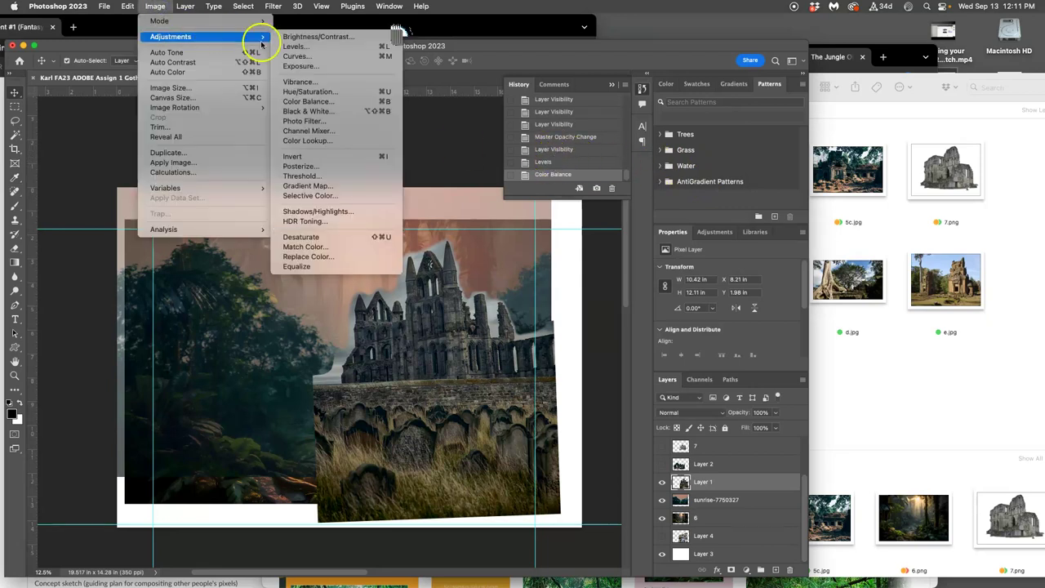
left_click(323, 93)
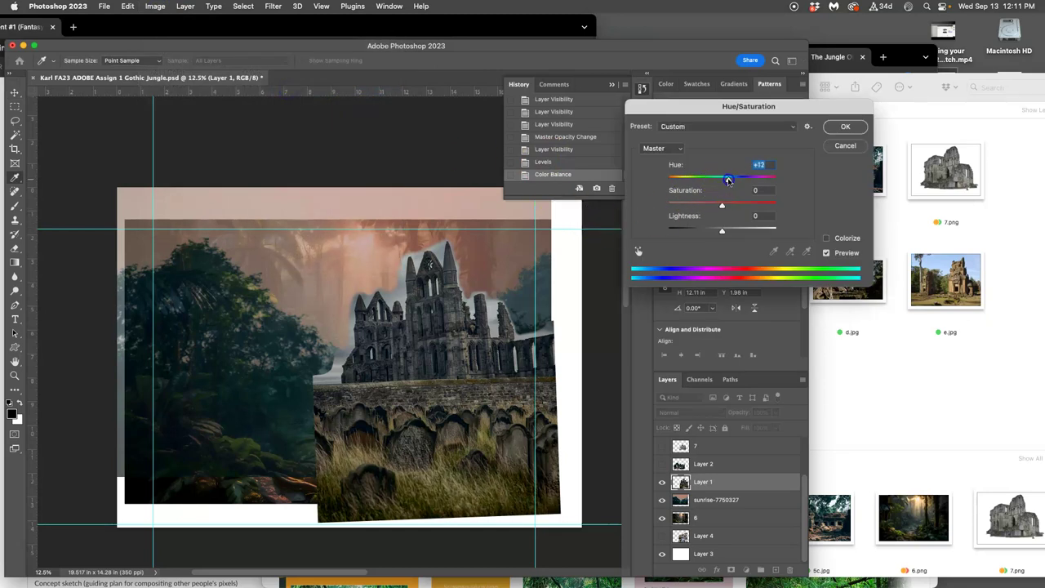
left_click_drag(733, 180, 717, 179)
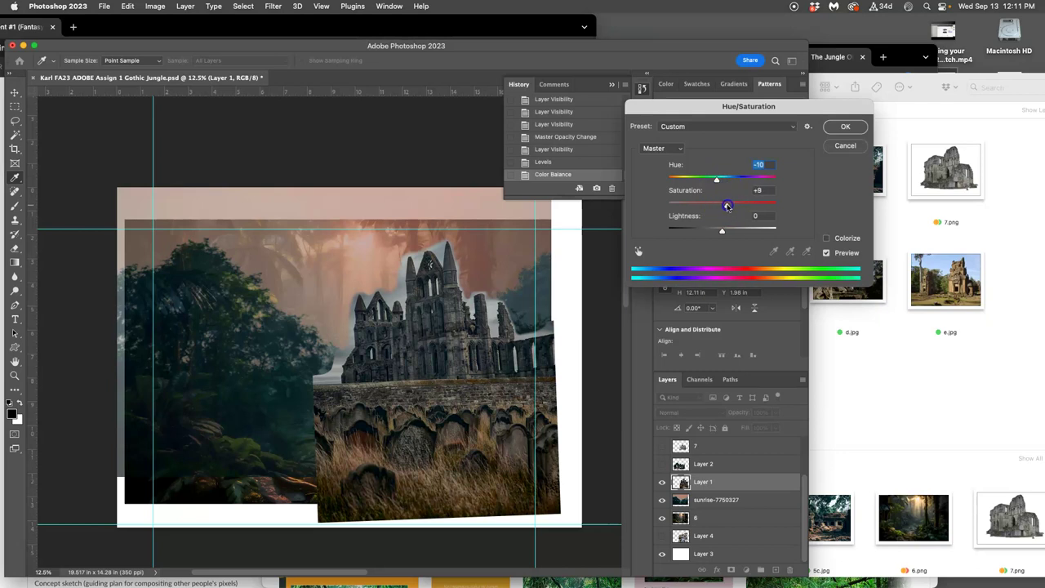
left_click(838, 128)
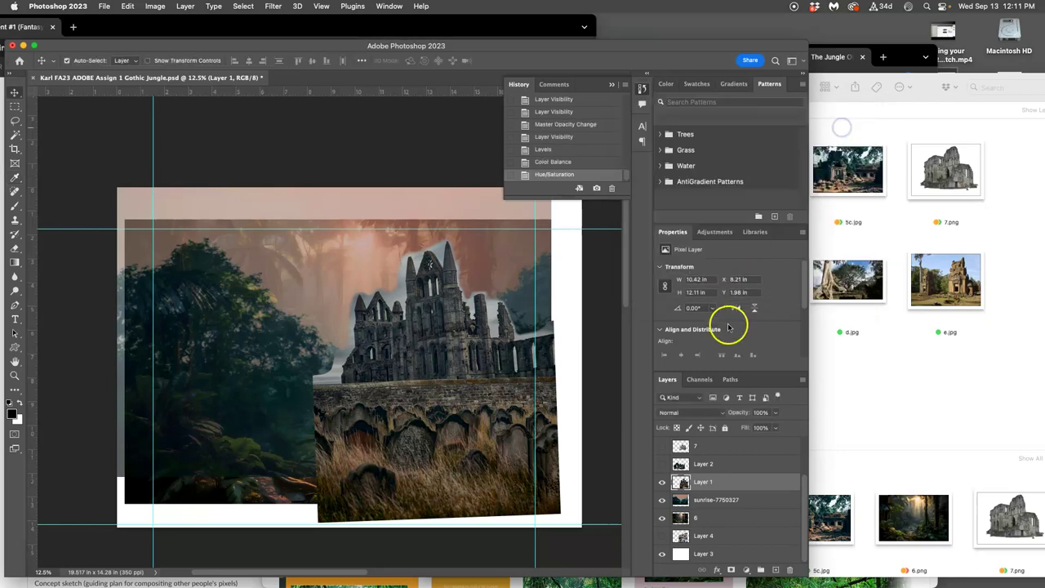
Step through the ruins' history states from before the adjustments to the final Hue/Saturation
left_click(552, 137)
left_click(542, 151)
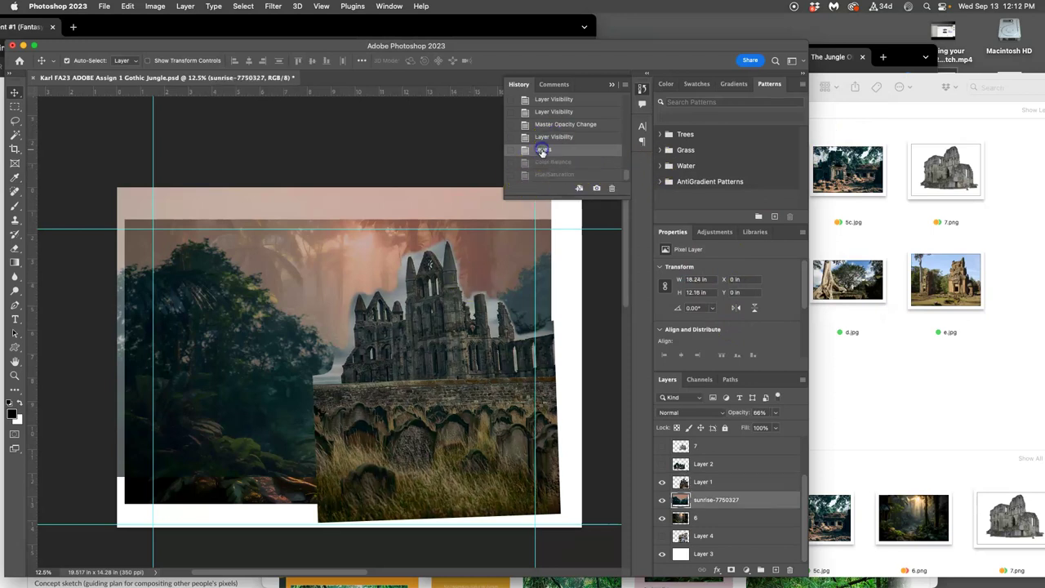
left_click(545, 162)
left_click(545, 177)
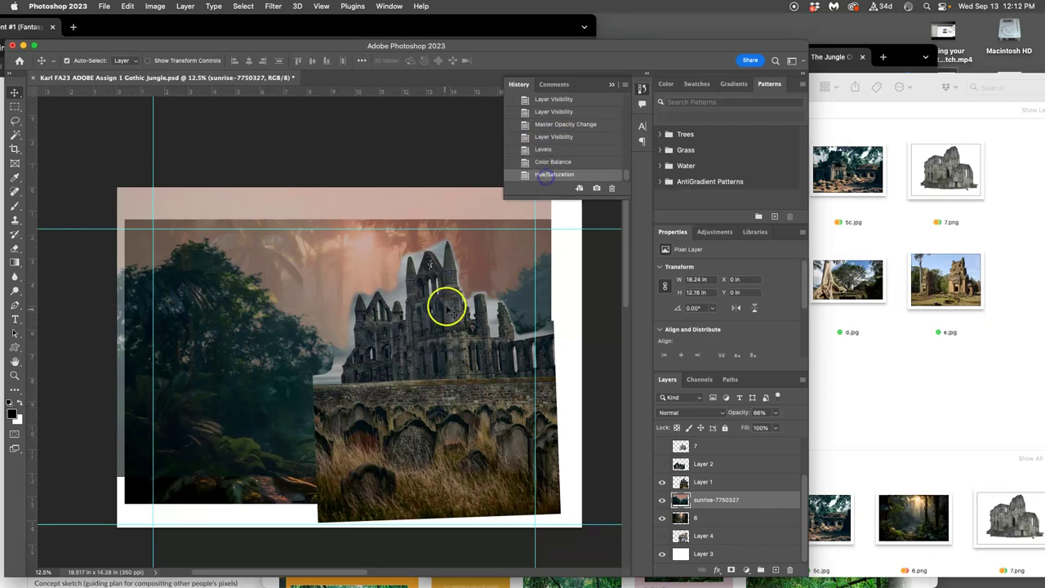
Show and select Layer 2, then apply Levels with input 14 / 1.19 and output white 188
left_click(662, 464)
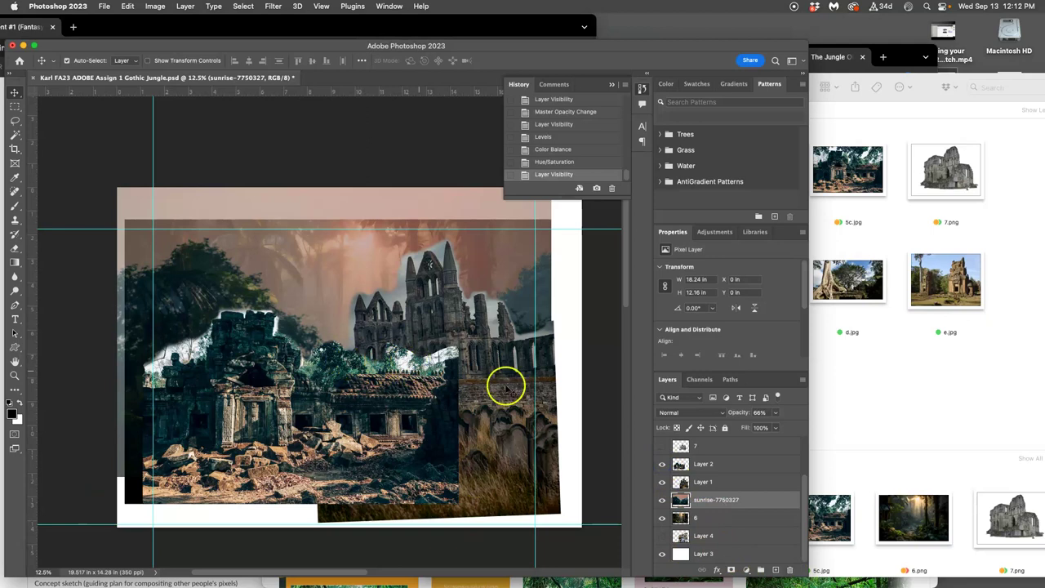
left_click(697, 463)
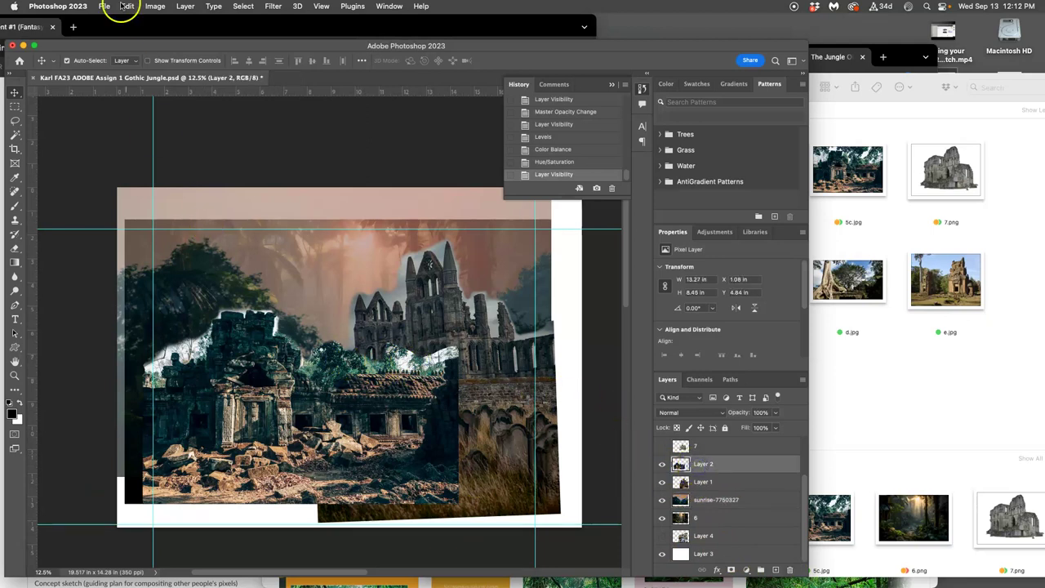
left_click(155, 6)
mouse_move(188, 37)
left_click(327, 43)
mouse_move(617, 262)
left_mouse_down()
mouse_move(681, 258)
mouse_move(616, 262)
left_mouse_up()
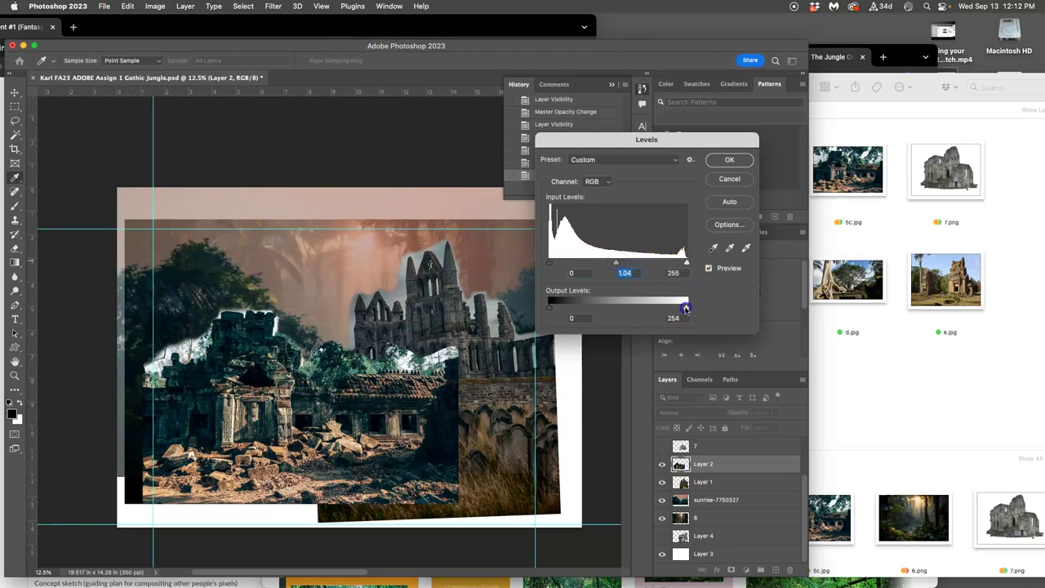
left_click_drag(682, 309, 644, 310)
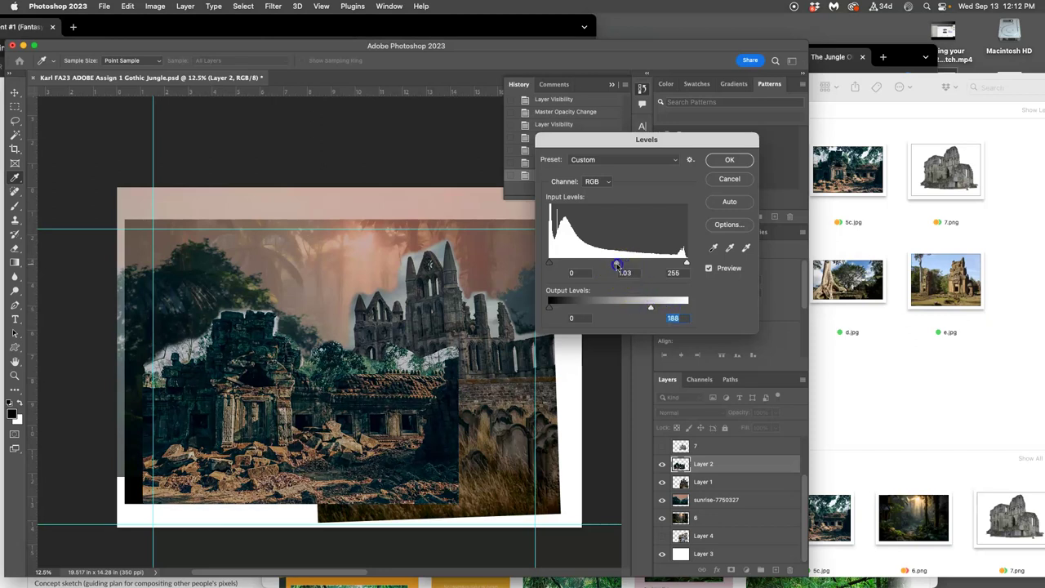
left_click_drag(619, 264, 551, 264)
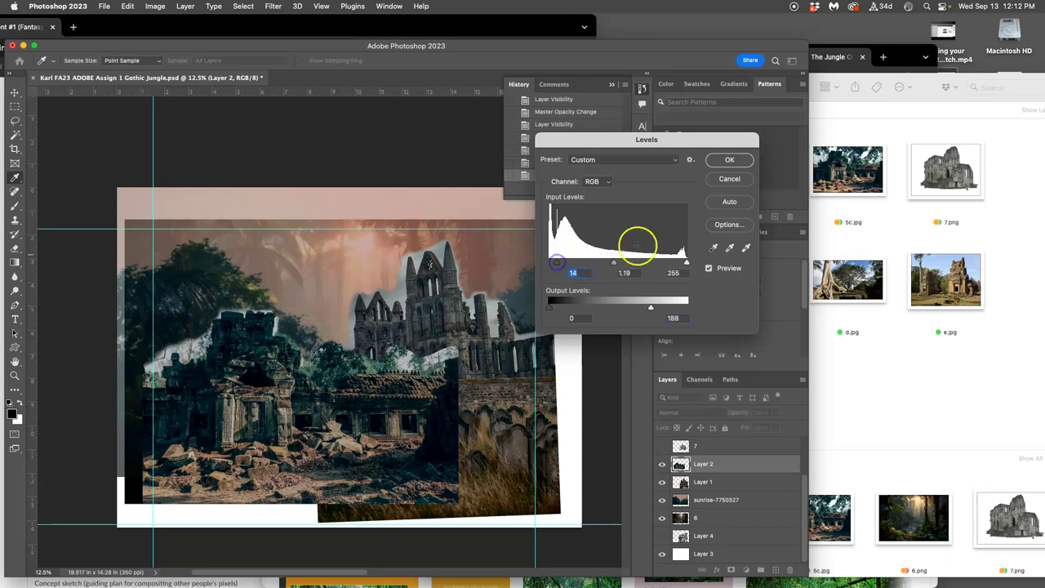
left_click(739, 159)
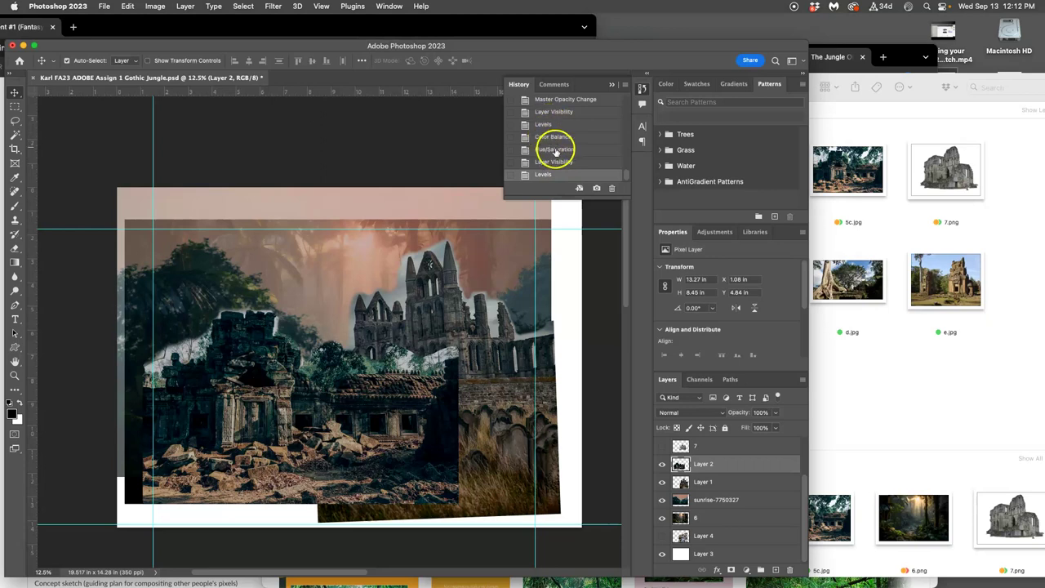
left_click(155, 8)
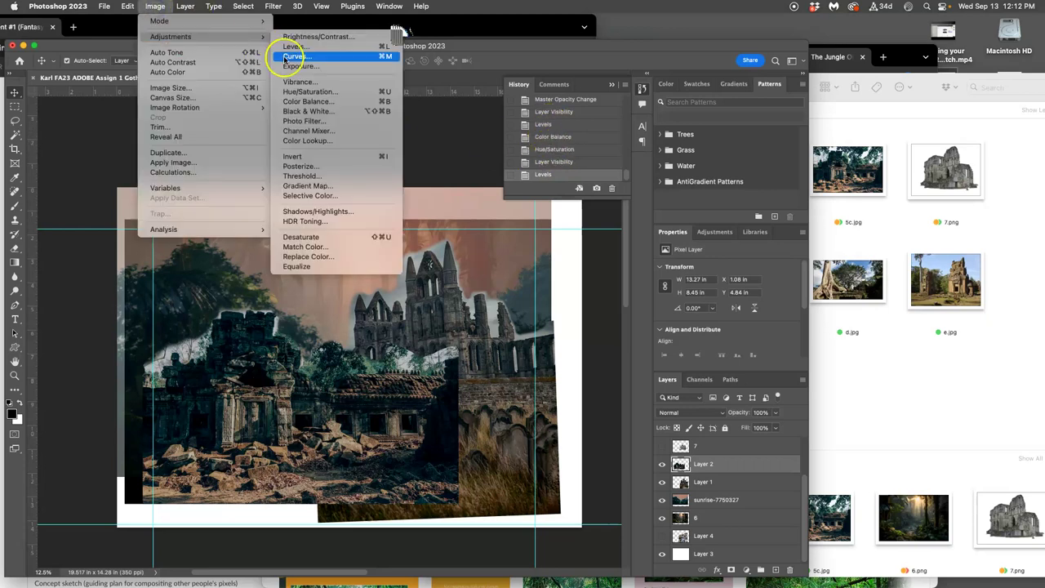
left_click(481, 164)
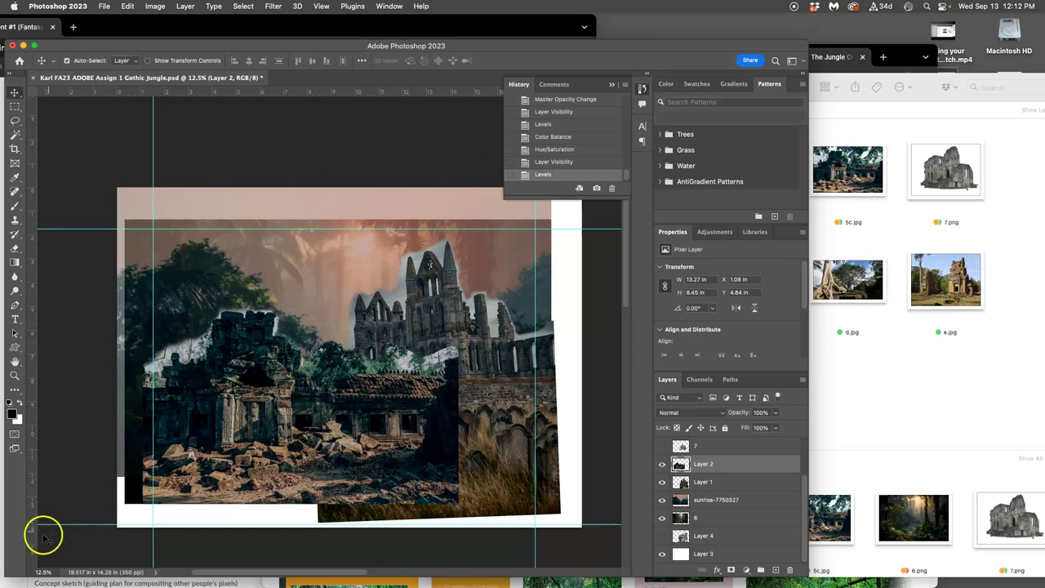